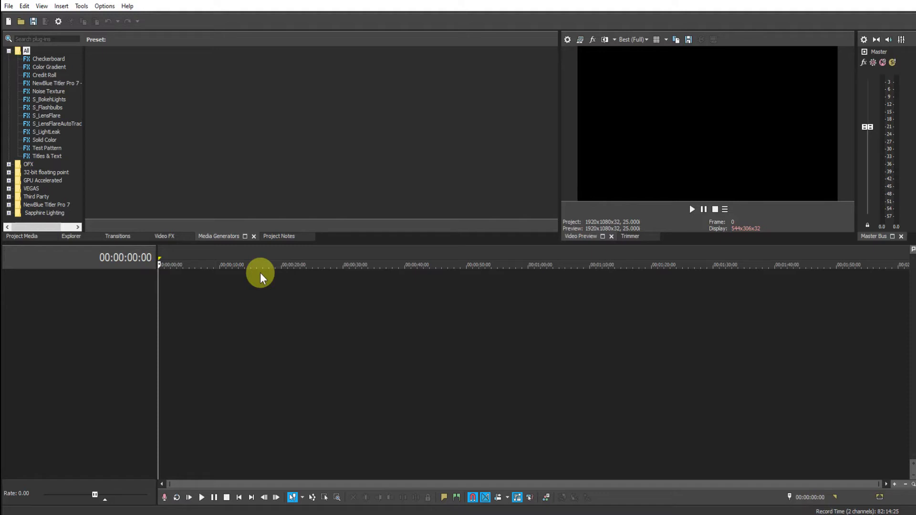
- Add a default Titles & Text event to the timeline at about 15 seconds and enlarge its generator window to show all settings
{"action": "left_click", "coordinate": [45, 156]}
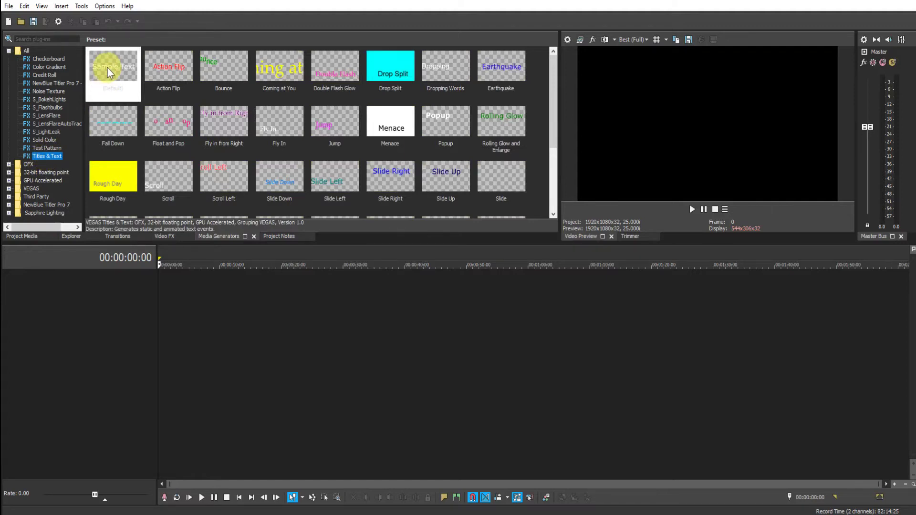
{"action": "left_click_drag", "start_coordinate": [107, 68], "coordinate": [251, 288]}
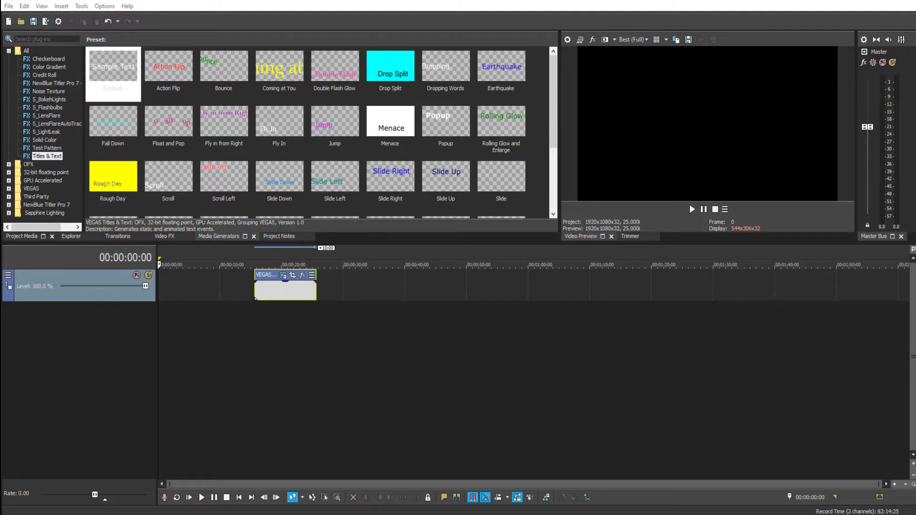
{"action": "left_click_drag", "start_coordinate": [74, 68], "coordinate": [434, 51]}
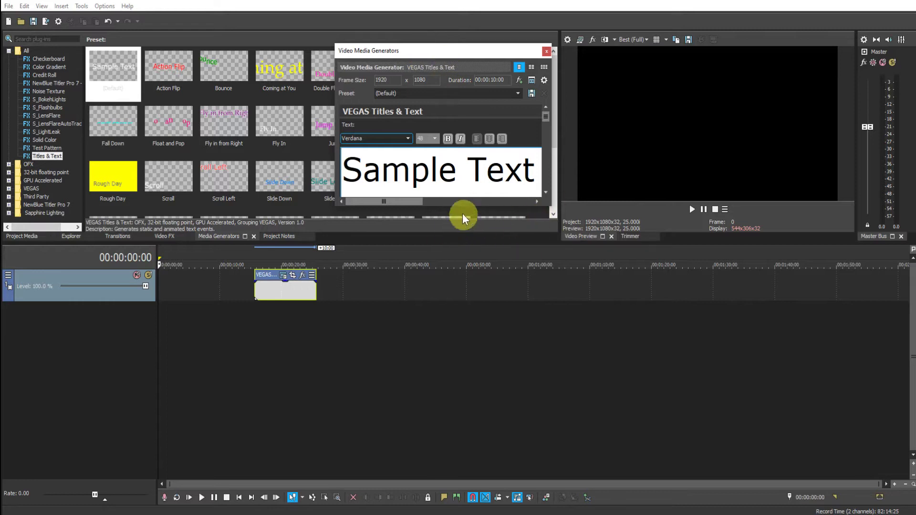
{"action": "left_click_drag", "start_coordinate": [462, 215], "coordinate": [492, 467]}
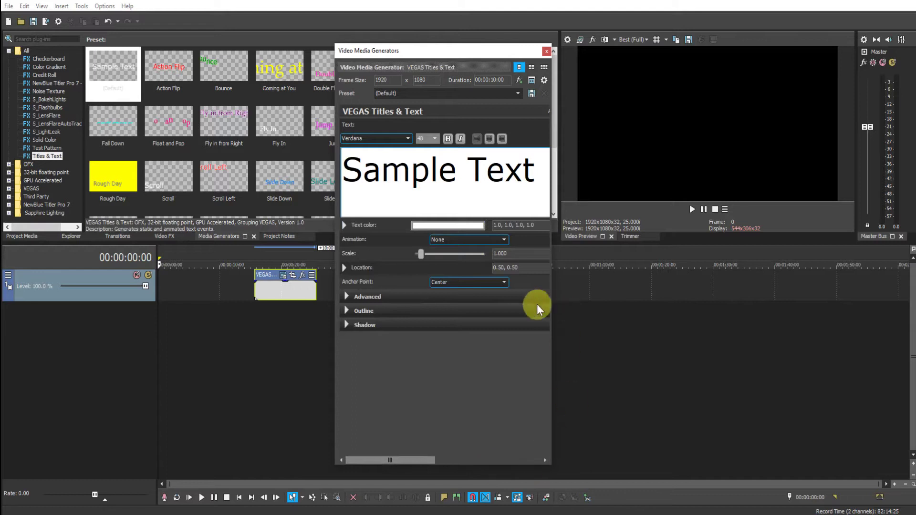
- Replace all of the sample text with the copied Abraham Lincoln quote
{"action": "right_click", "coordinate": [430, 168]}
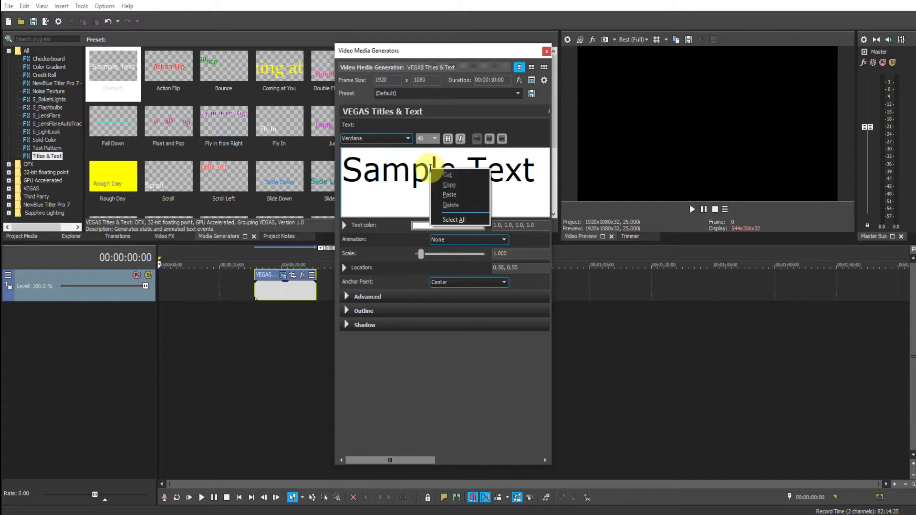
{"action": "left_click", "coordinate": [452, 220]}
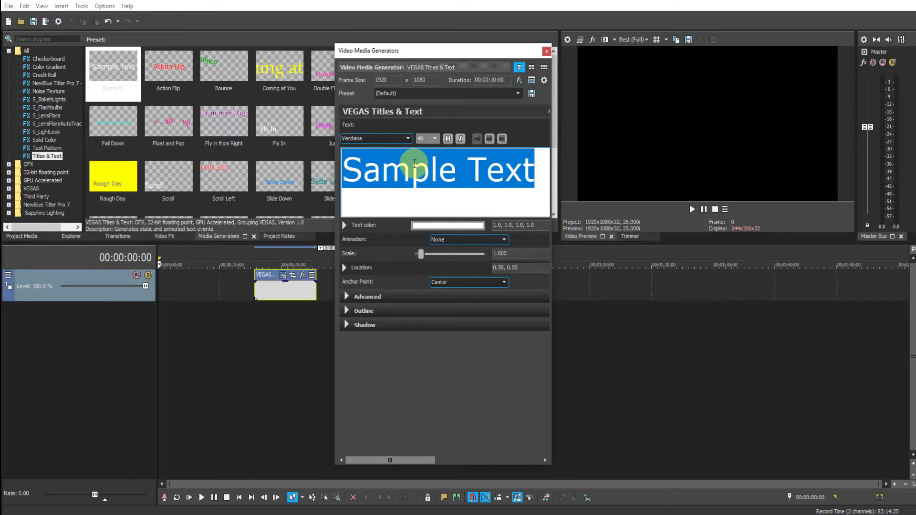
{"action": "right_click", "coordinate": [414, 163]}
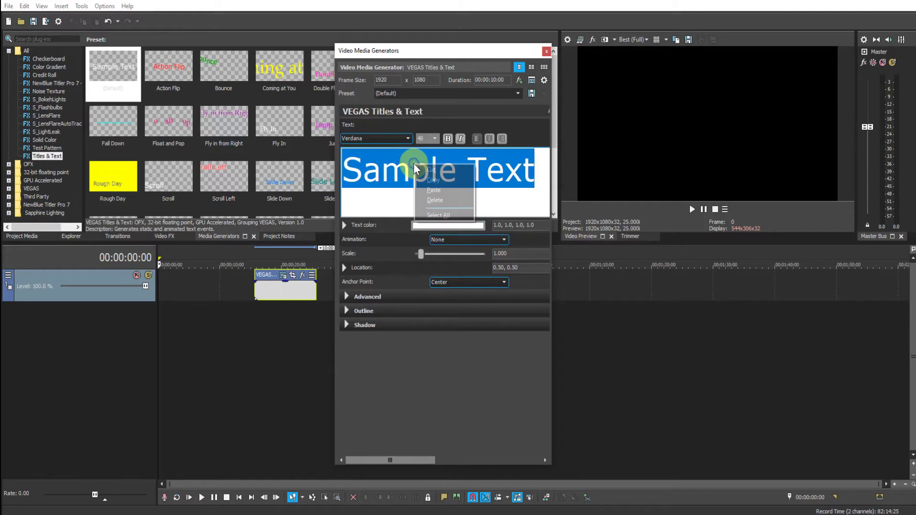
{"action": "left_click", "coordinate": [428, 189]}
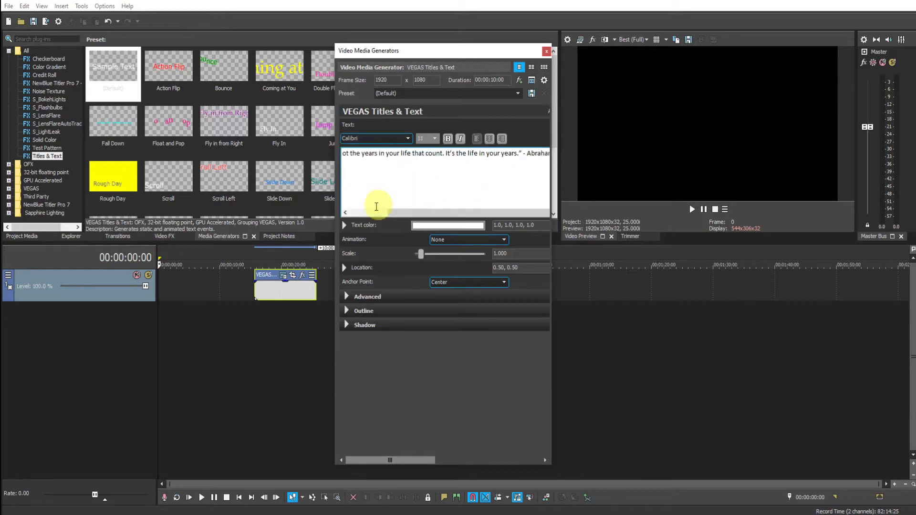
- Place the playhead on the title event at about 00:00:19:11 and set the whole quote's font size to 14
{"action": "left_click", "coordinate": [280, 257]}
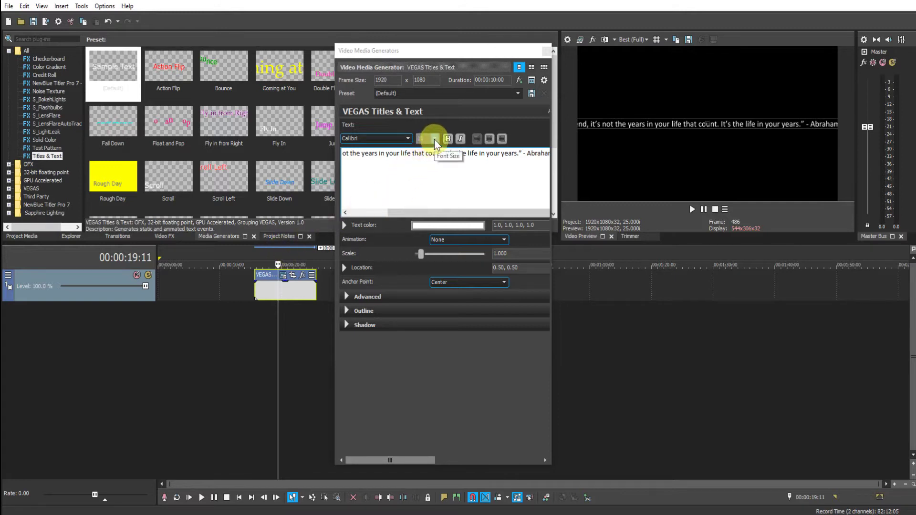
{"action": "left_click", "coordinate": [436, 153]}
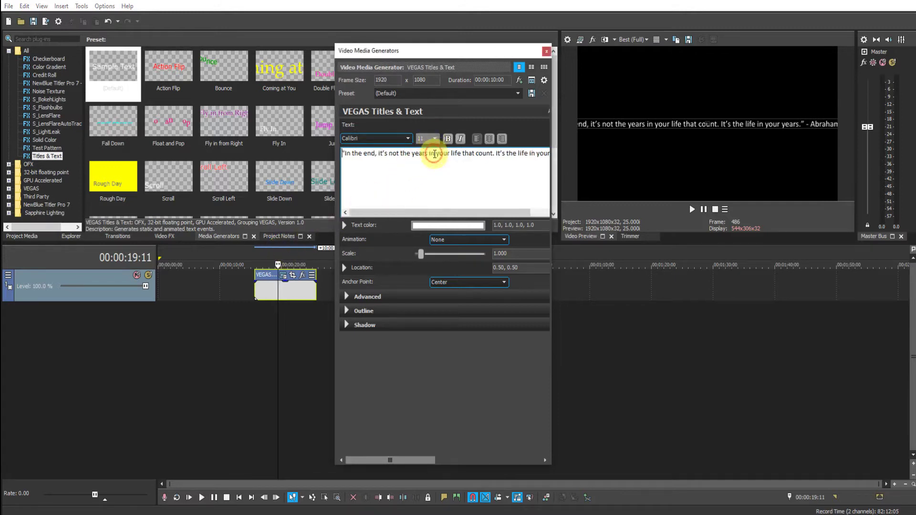
{"action": "right_click", "coordinate": [437, 154]}
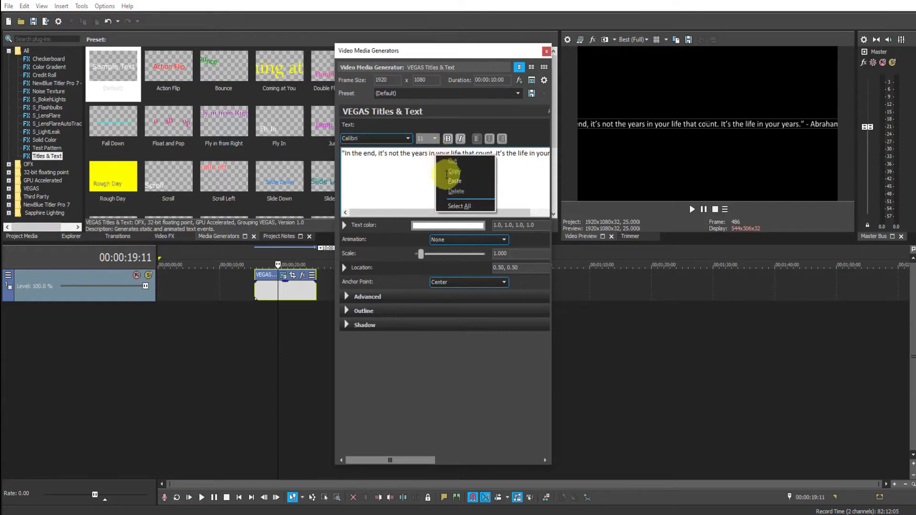
{"action": "left_click", "coordinate": [457, 206]}
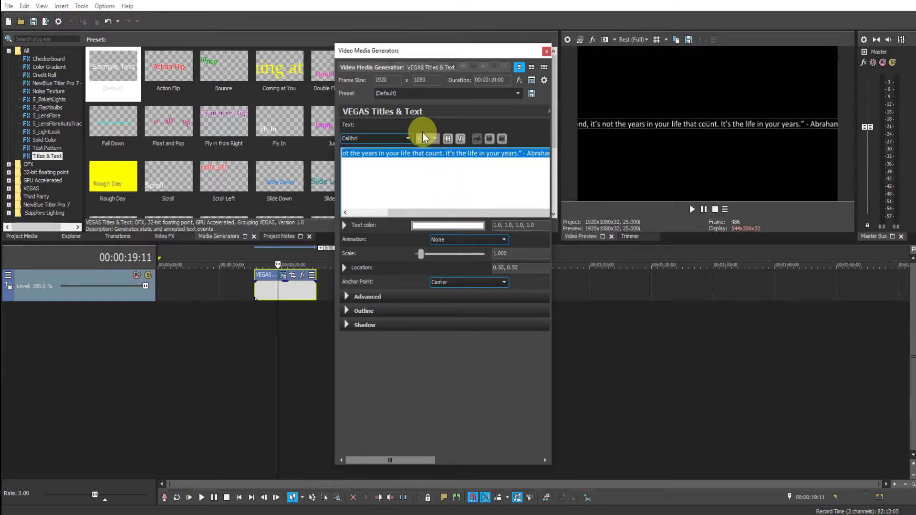
{"action": "left_click", "coordinate": [436, 138]}
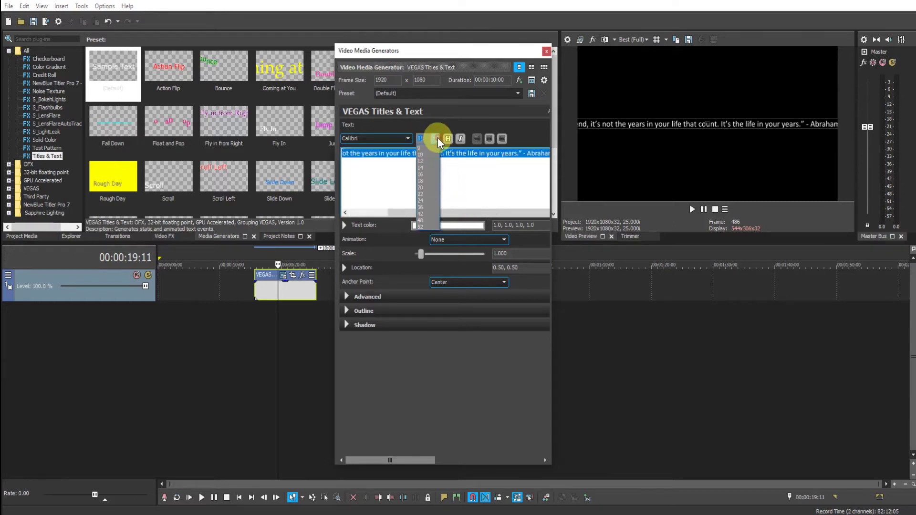
{"action": "left_click", "coordinate": [425, 168]}
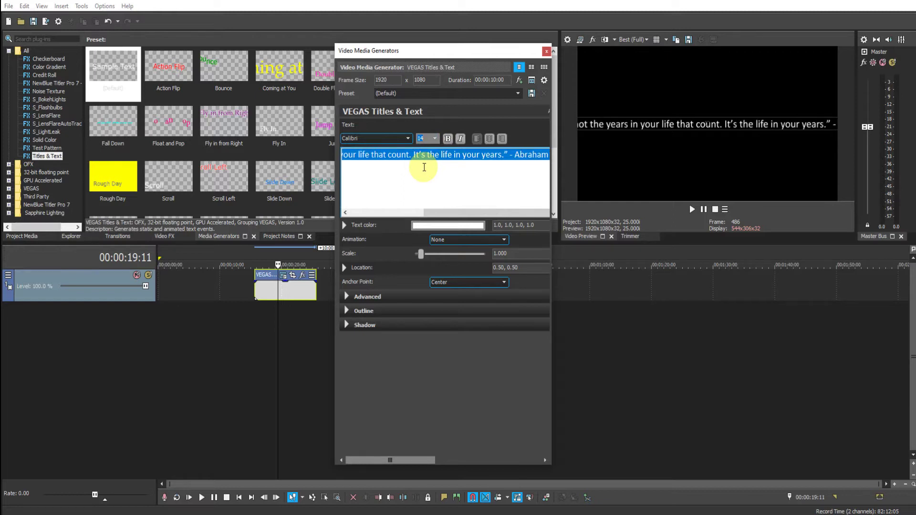
- Expand the title's Location settings and set the vertical location to 0.20
{"action": "left_click", "coordinate": [344, 268]}
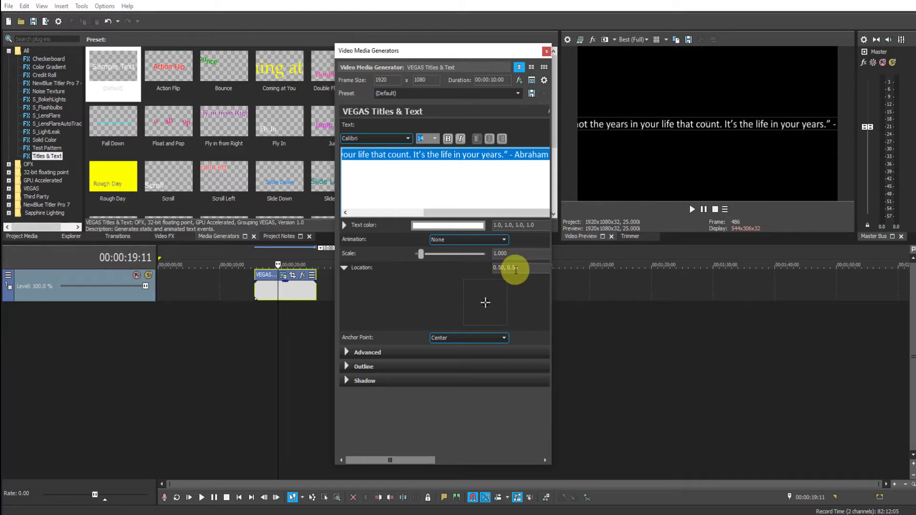
{"action": "left_click", "coordinate": [515, 268]}
{"action": "key", "text": "Return"}
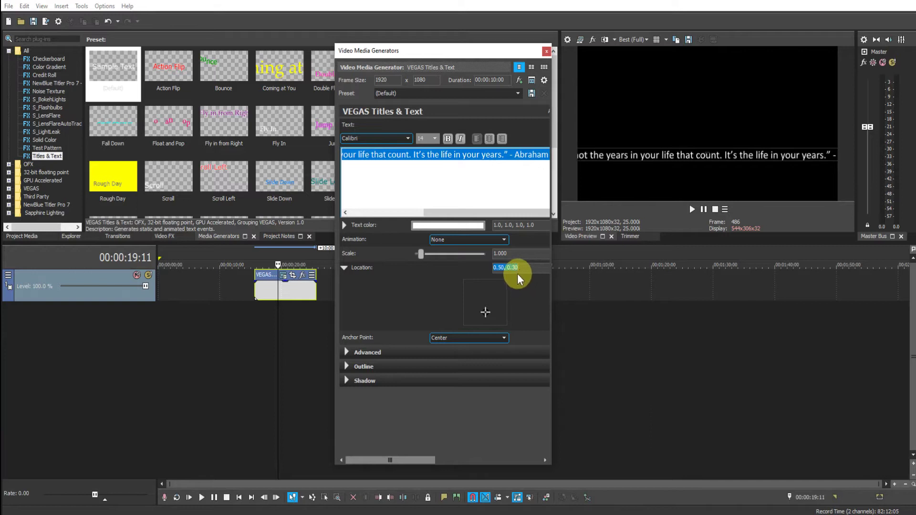
{"action": "left_click", "coordinate": [515, 268]}
{"action": "key", "text": "BackSpace"}
{"action": "type", "text": "2"}
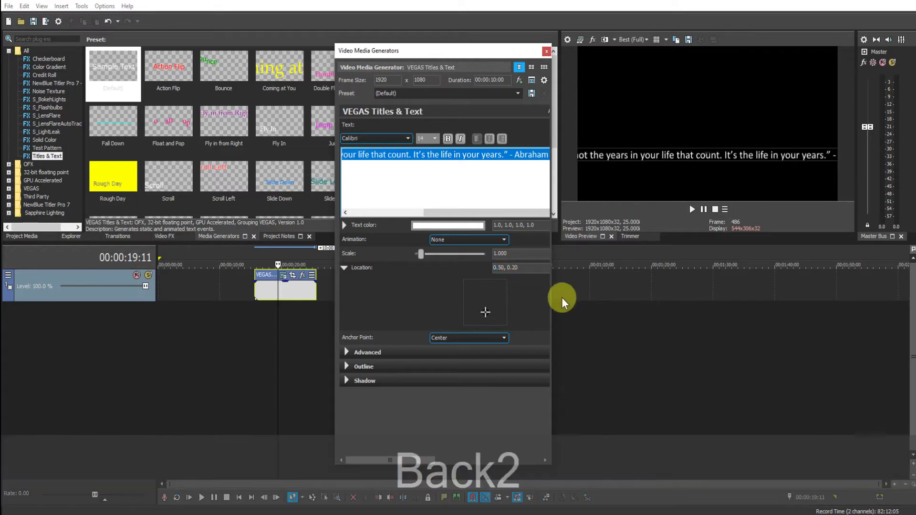
{"action": "key", "text": "Return"}
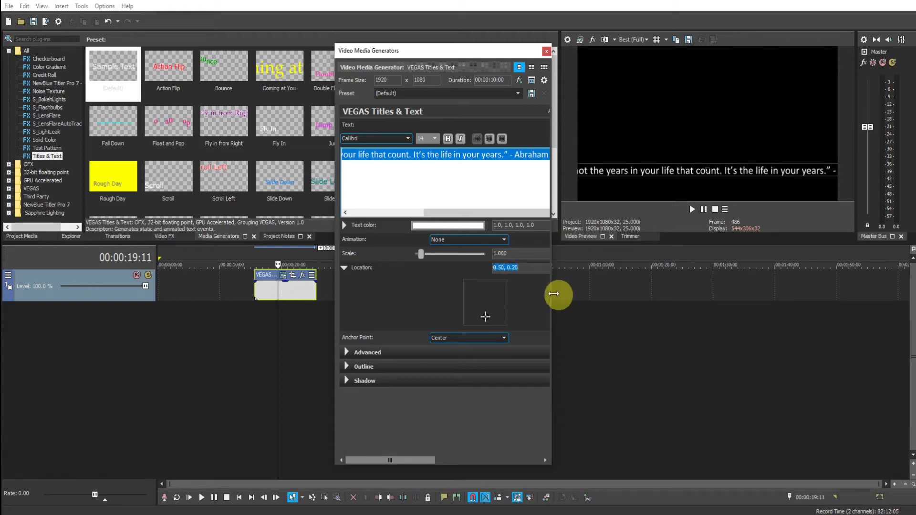
- Set the title's horizontal location to 2.00
{"action": "left_click", "coordinate": [506, 268]}
{"action": "key", "text": "BackSpace"}
{"action": "key", "text": "BackSpace"}
{"action": "key", "text": "BackSpace"}
{"action": "key", "text": "BackSpace"}
{"action": "key", "text": "BackSpace"}
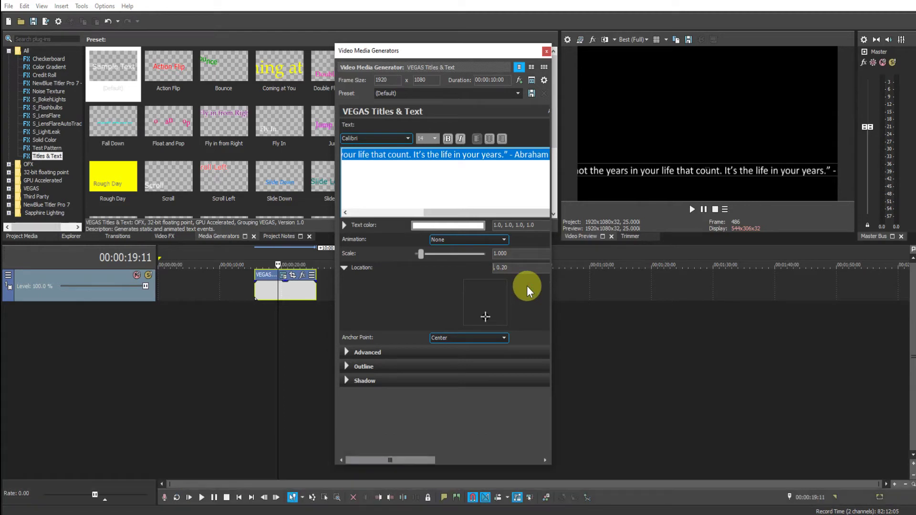
{"action": "type", "text": "2.00"}
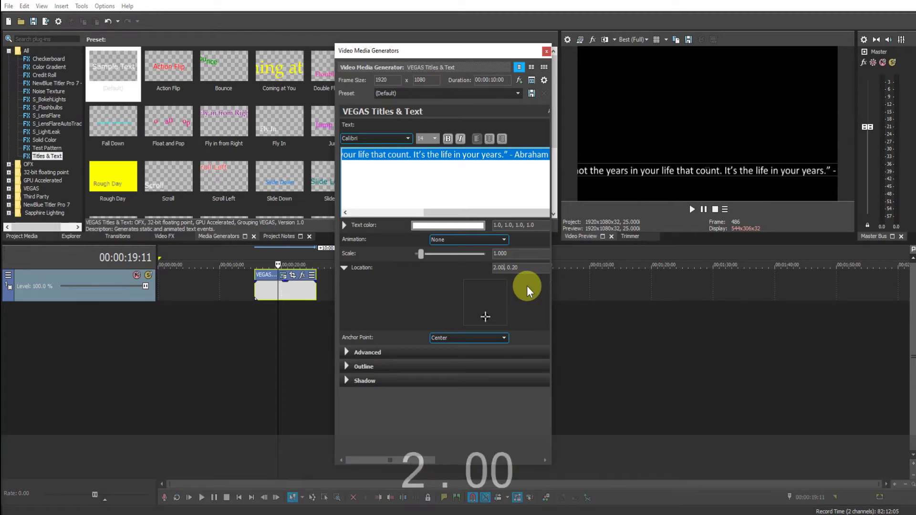
{"action": "key", "text": "Return"}
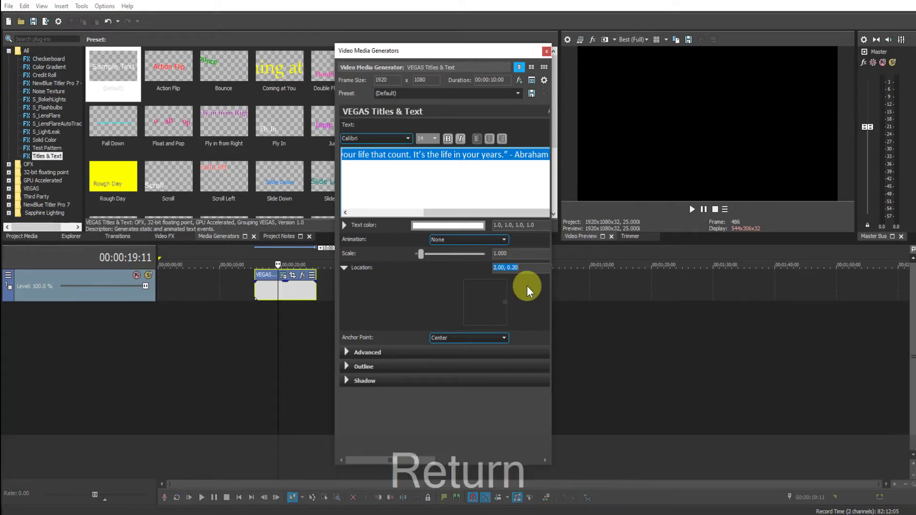
- Reduce the title's horizontal location to 1.20
{"action": "left_click", "coordinate": [496, 269]}
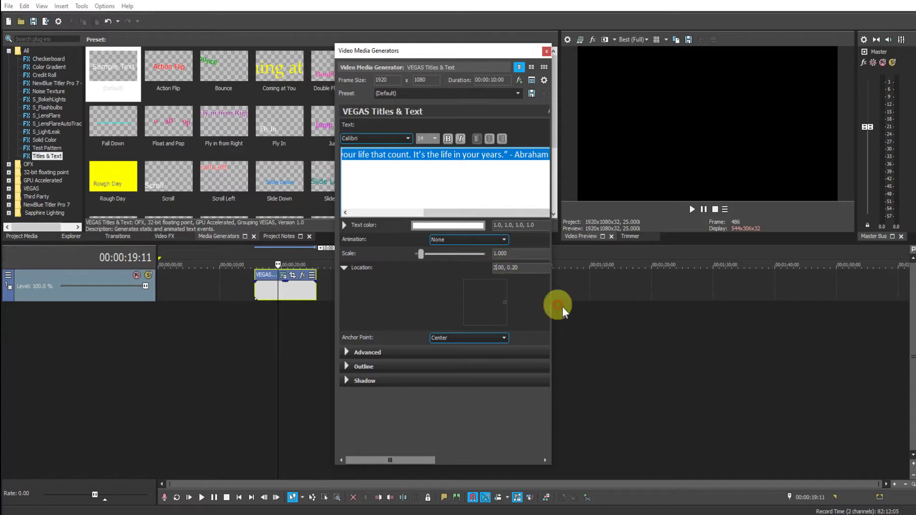
{"action": "key", "text": "BackSpace"}
{"action": "type", "text": "1"}
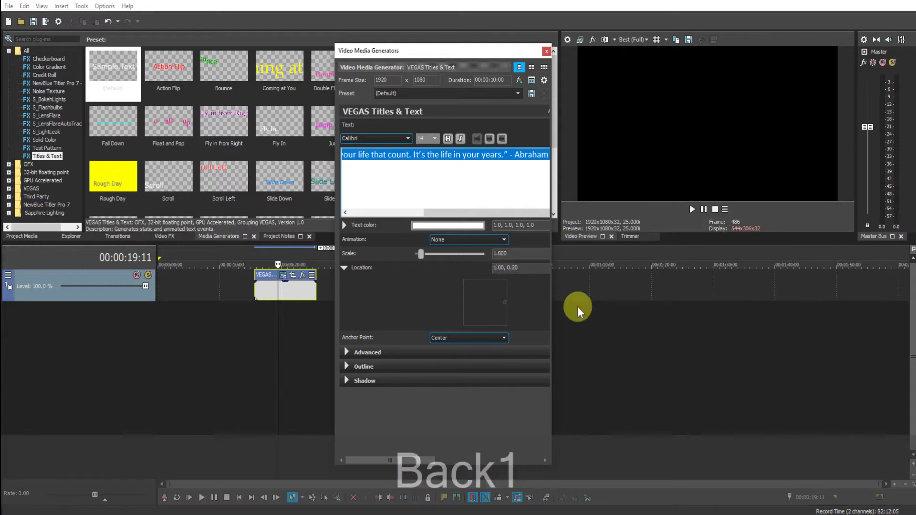
{"action": "key", "text": "Right"}
{"action": "key", "text": "Right"}
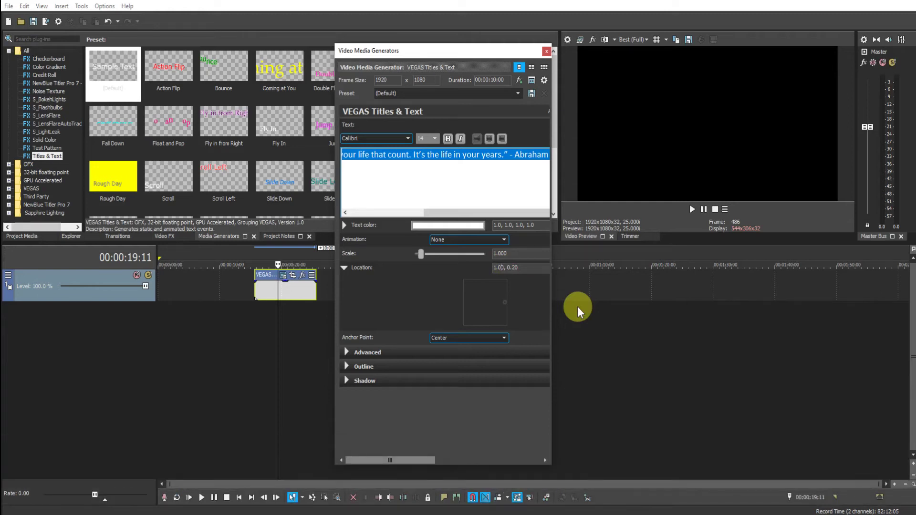
{"action": "key", "text": "BackSpace"}
{"action": "type", "text": "2"}
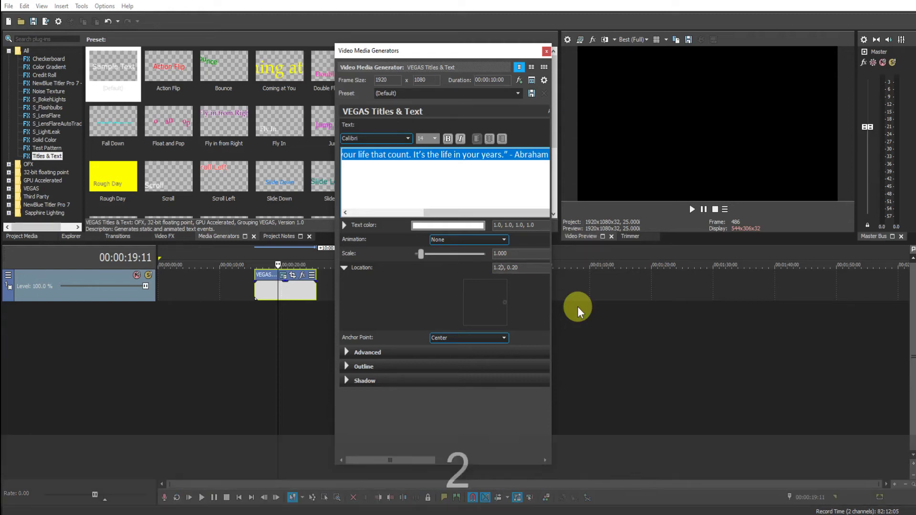
{"action": "key", "text": "Return"}
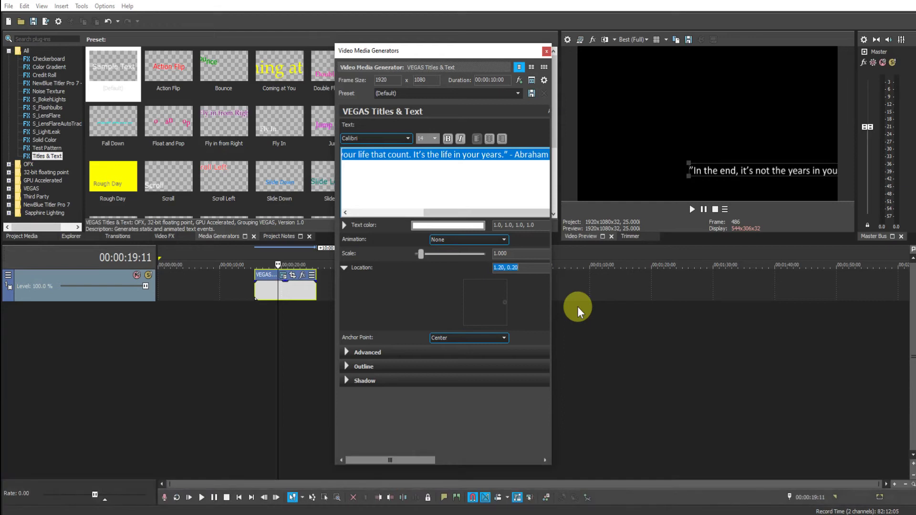
- Try horizontal locations of 1.40, 1.60 and 1.70 to shift the quote toward the right edge of the frame
{"action": "left_click", "coordinate": [509, 273]}
{"action": "key", "text": "Left"}
{"action": "key", "text": "BackSpace"}
{"action": "type", "text": "4"}
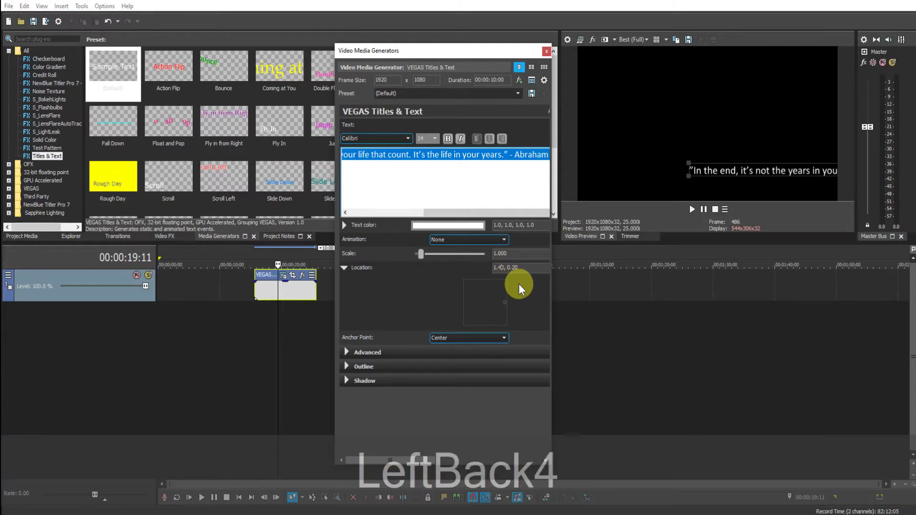
{"action": "key", "text": "Return"}
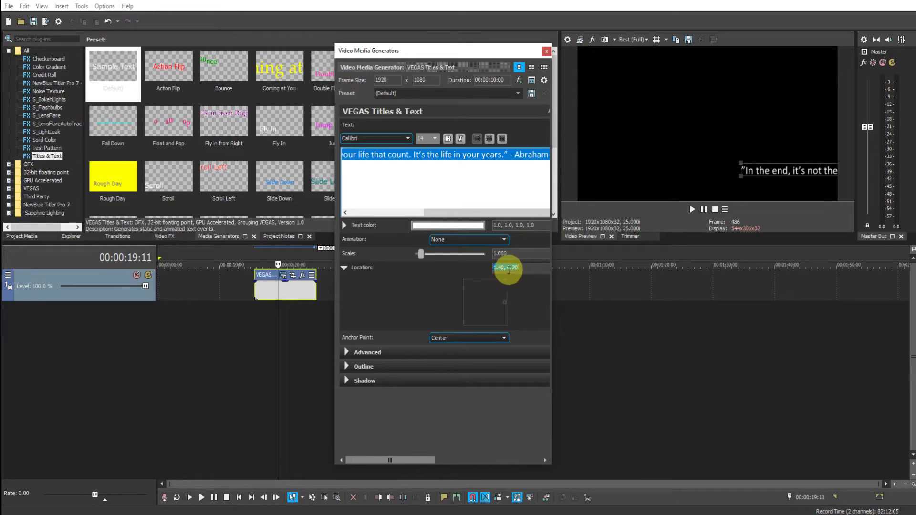
{"action": "left_click", "coordinate": [540, 313]}
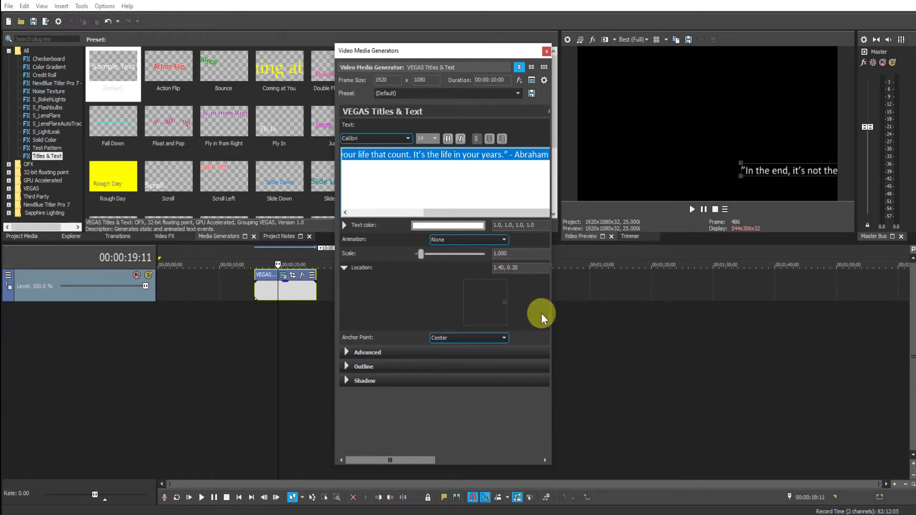
{"action": "key", "text": "BackSpace"}
{"action": "type", "text": "6"}
{"action": "key", "text": "Return"}
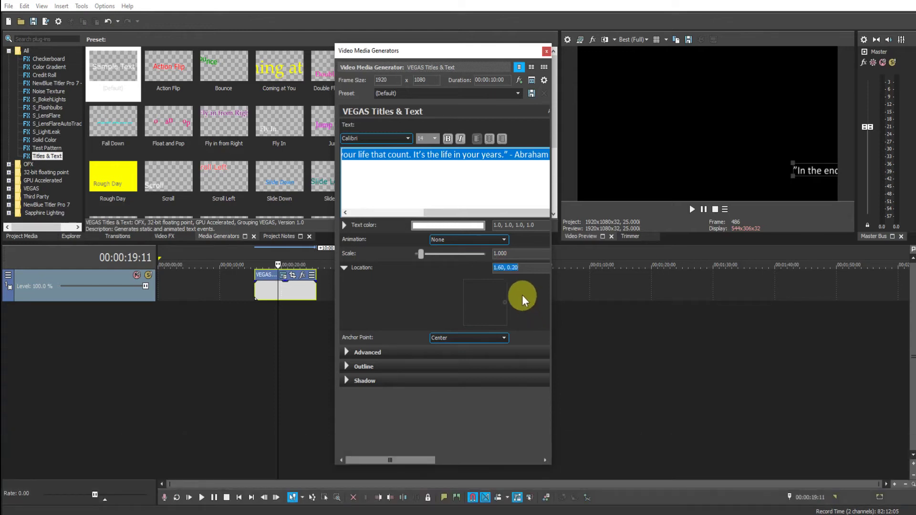
{"action": "left_click", "coordinate": [504, 267]}
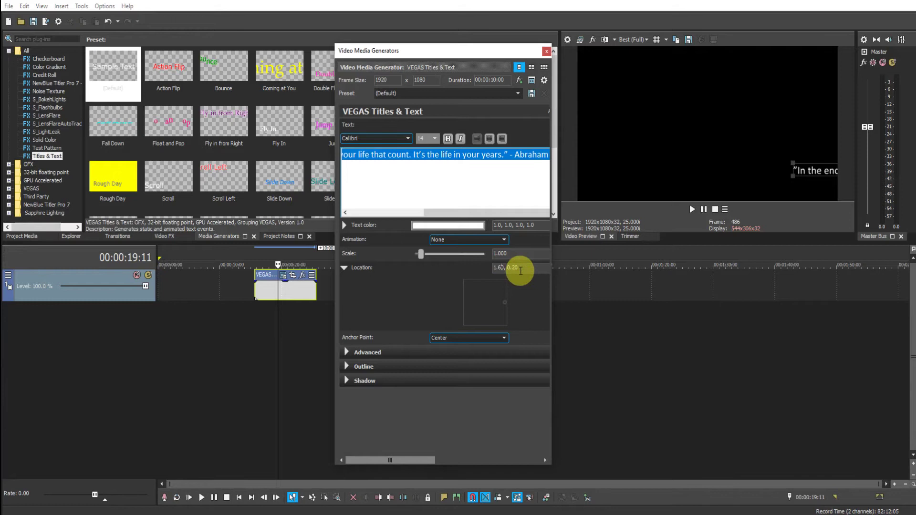
{"action": "key", "text": "BackSpace"}
{"action": "type", "text": "7"}
{"action": "key", "text": "Return"}
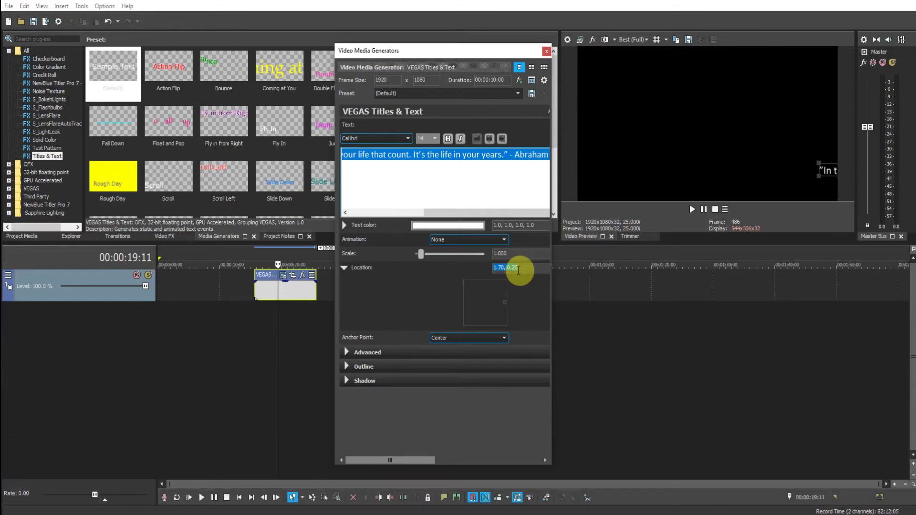
- Set the title's horizontal location to 1.80 so the quote starts outside the right edge of the frame
{"action": "left_click", "coordinate": [503, 268]}
{"action": "key", "text": "BackSpace"}
{"action": "type", "text": "8"}
{"action": "key", "text": "Return"}
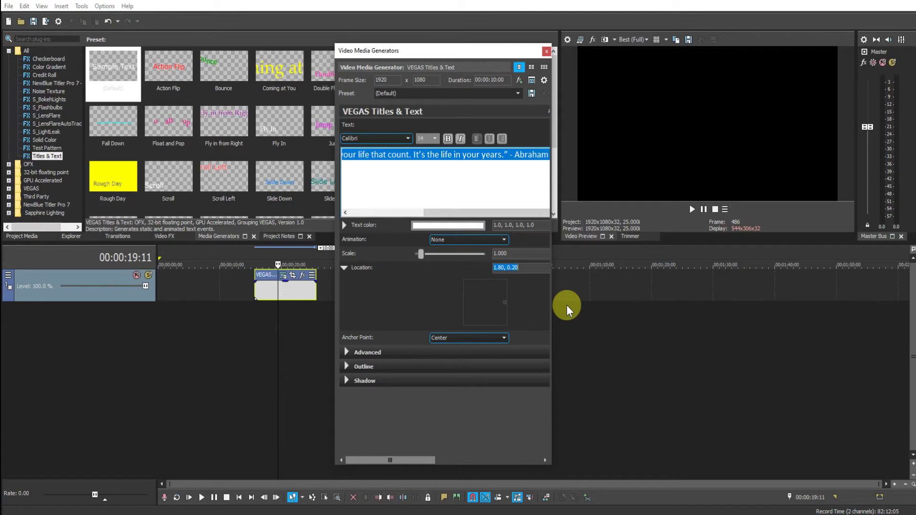
- Widen the generator window and turn on keyframe animation for the title's Location parameter
{"action": "left_click_drag", "start_coordinate": [552, 293], "coordinate": [591, 294]}
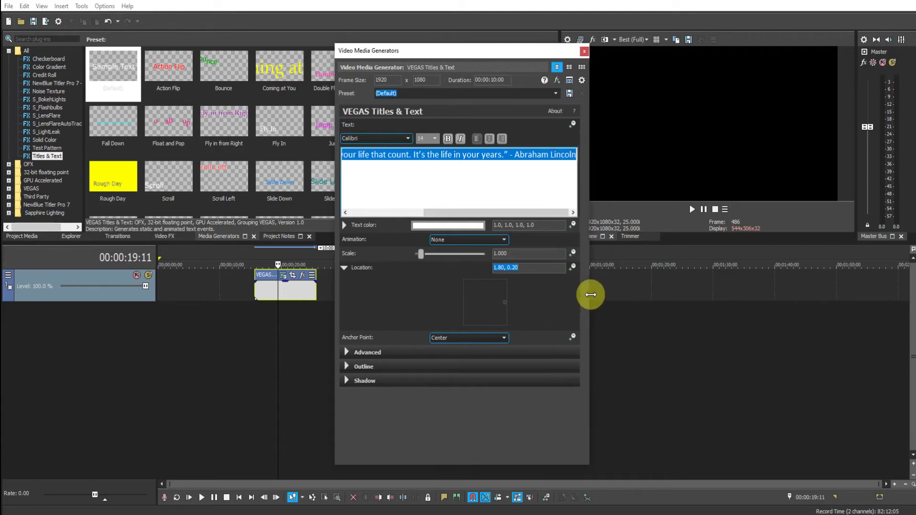
{"action": "left_click", "coordinate": [572, 267]}
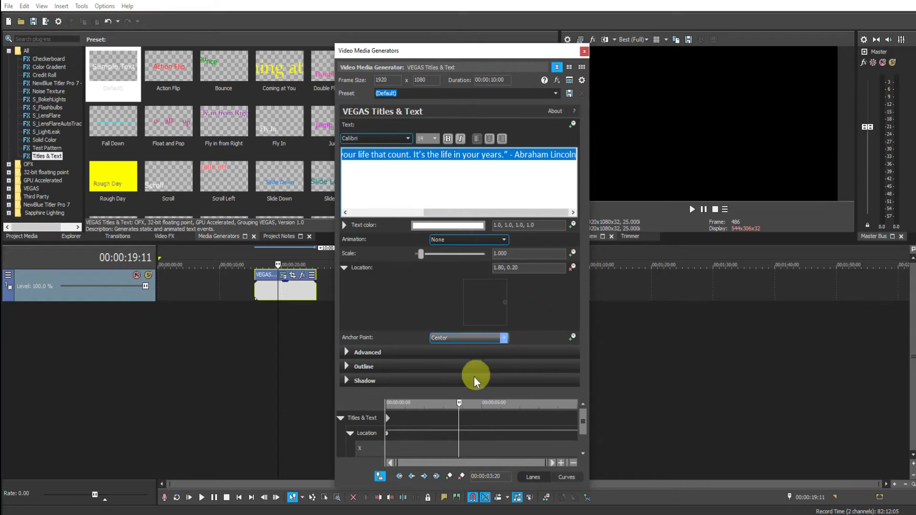
- Add a Location keyframe at the end of the title, at 00:00:10:00
{"action": "left_click", "coordinate": [378, 475]}
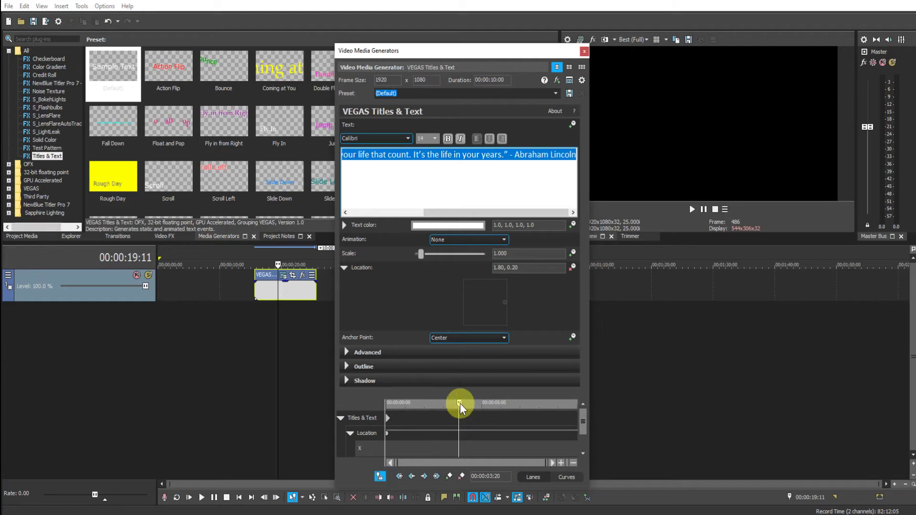
{"action": "left_click_drag", "start_coordinate": [277, 265], "coordinate": [315, 264]}
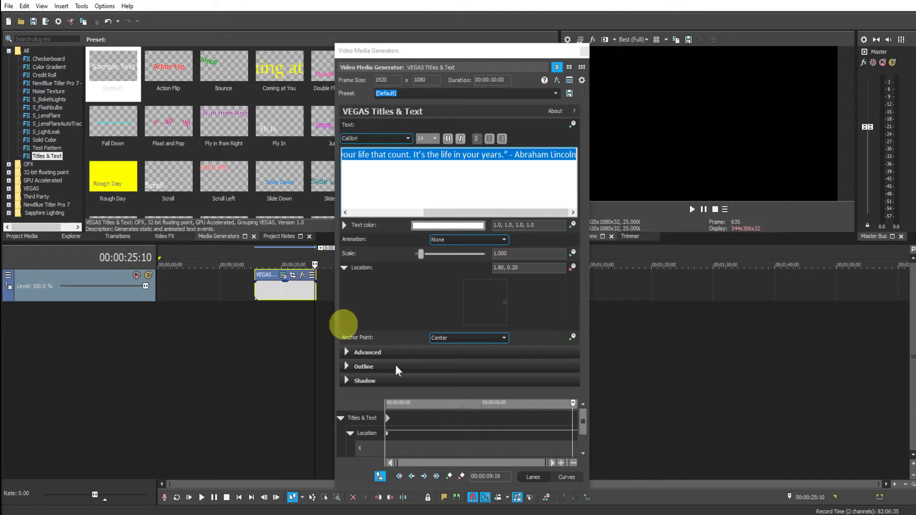
{"action": "left_click_drag", "start_coordinate": [573, 405], "coordinate": [684, 425]}
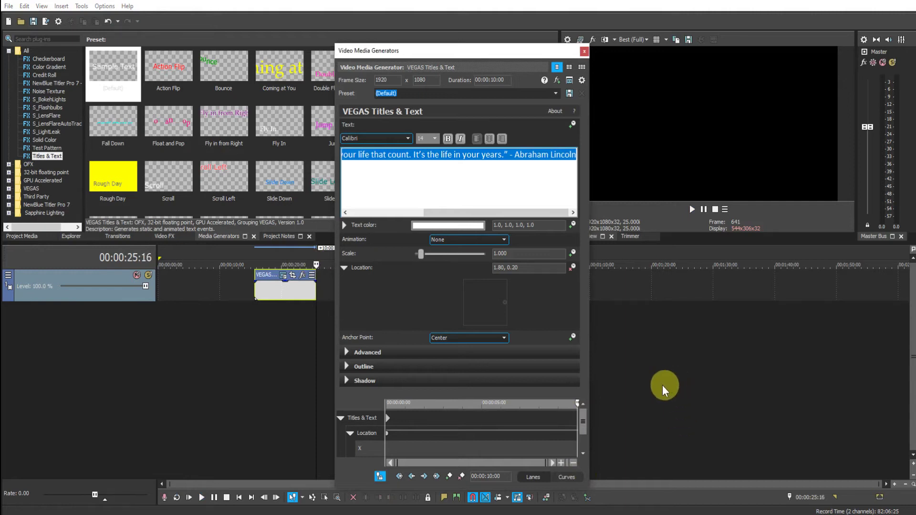
{"action": "left_click", "coordinate": [449, 476]}
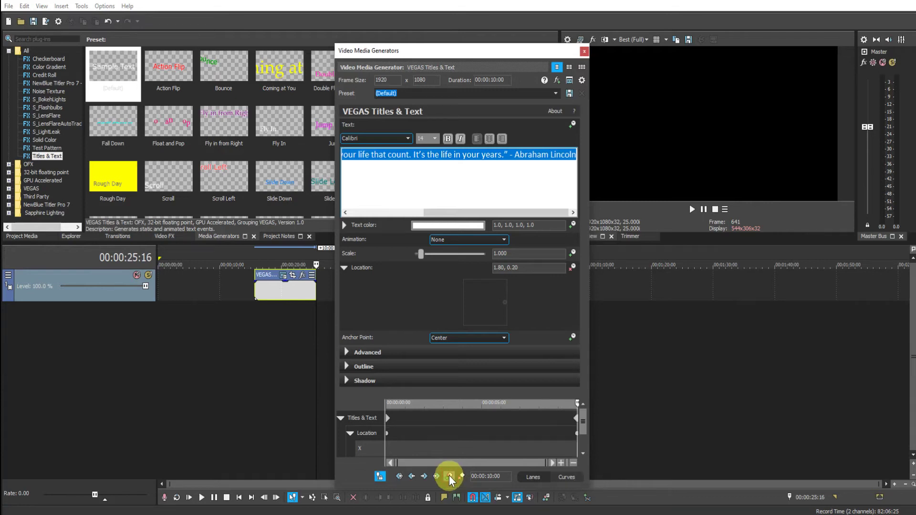
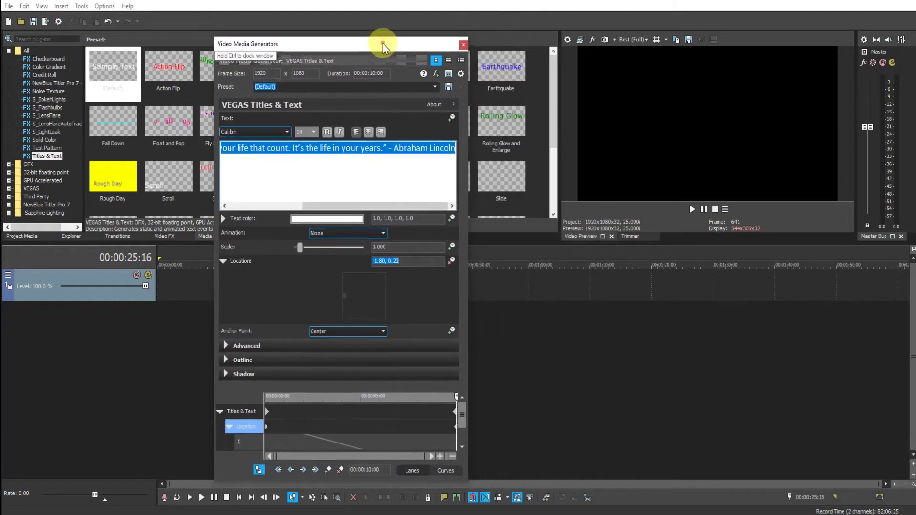
- Try horizontal locations of -1.50 and -0.10 for the title's end keyframe
{"action": "left_click_drag", "start_coordinate": [374, 264], "coordinate": [383, 259]}
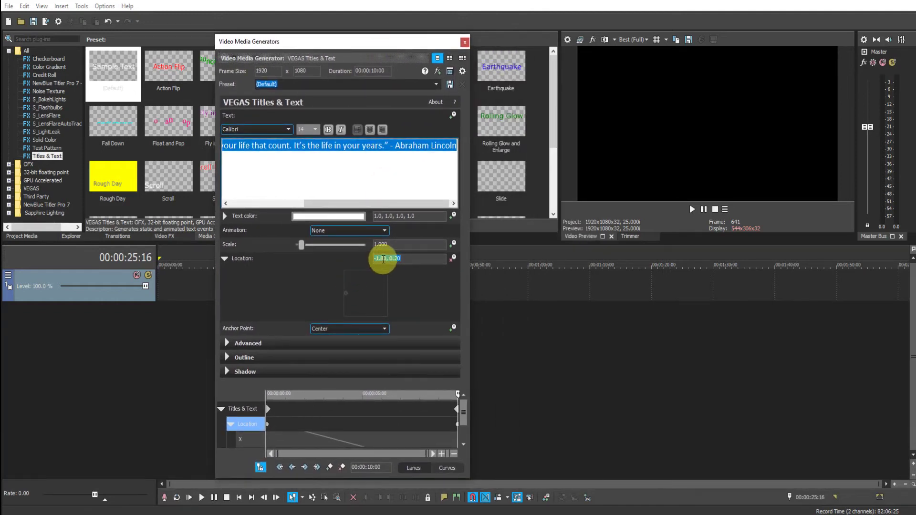
{"action": "left_click", "coordinate": [384, 260]}
{"action": "key", "text": "BackSpace"}
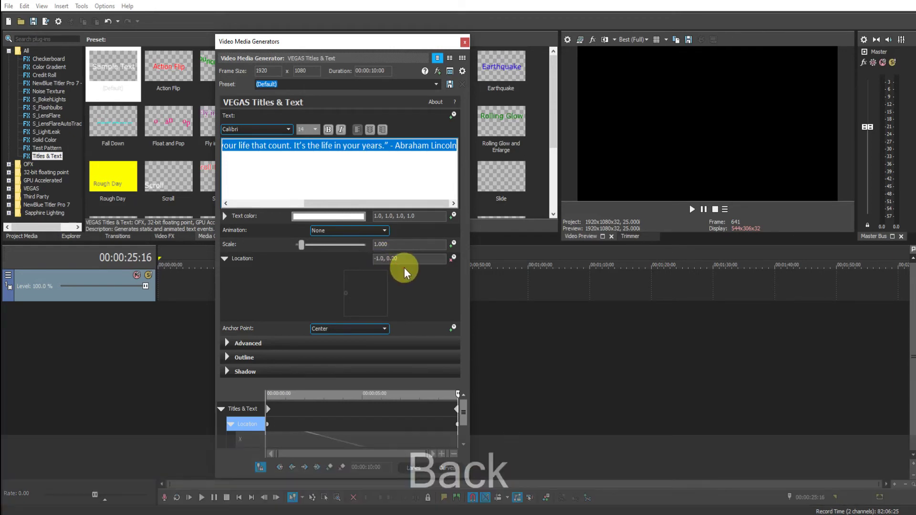
{"action": "type", "text": "5"}
{"action": "key", "text": "Return"}
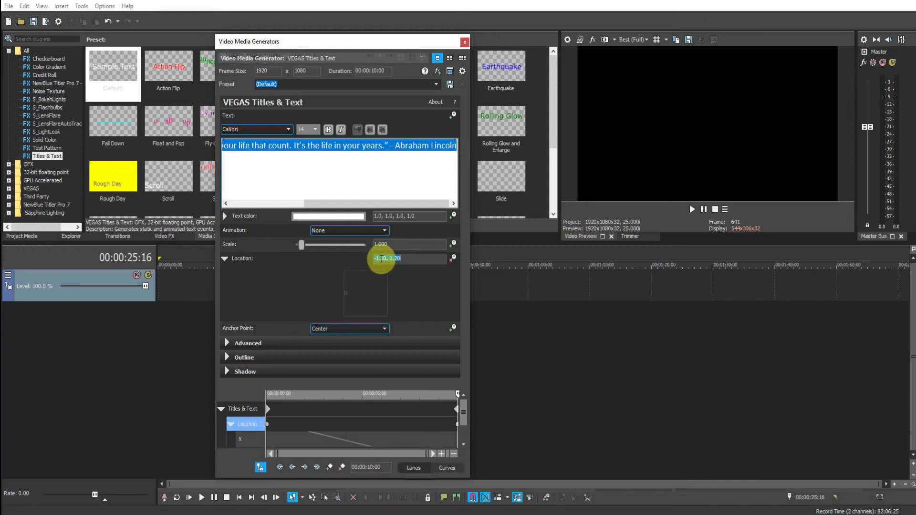
{"action": "left_click", "coordinate": [384, 260]}
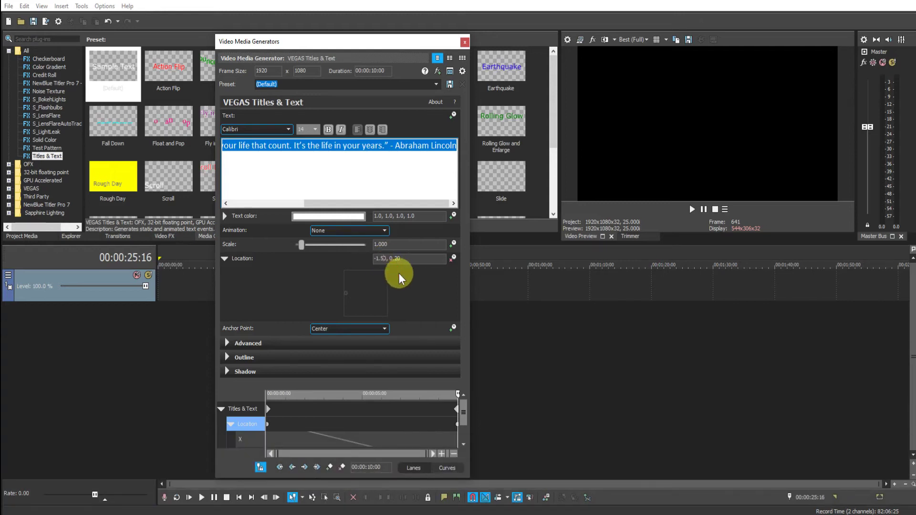
{"action": "key", "text": "BackSpace"}
{"action": "type", "text": "0."}
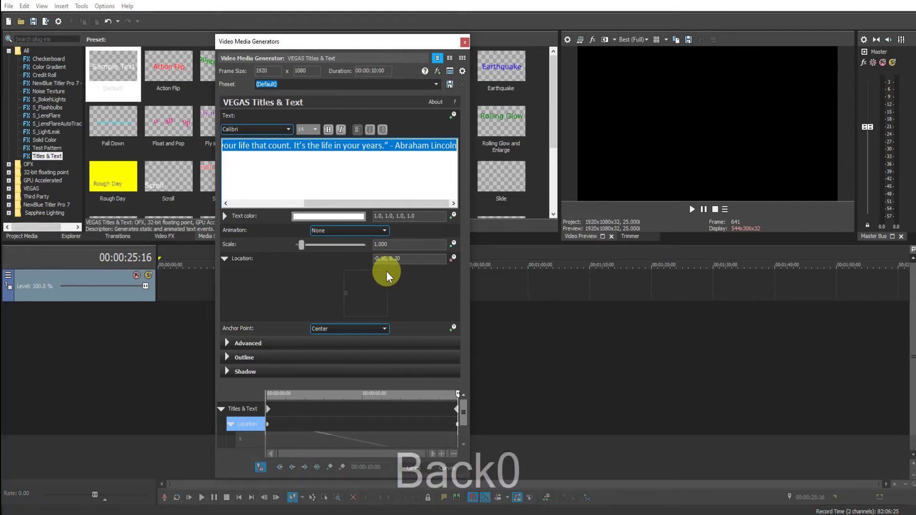
{"action": "key", "text": "Return"}
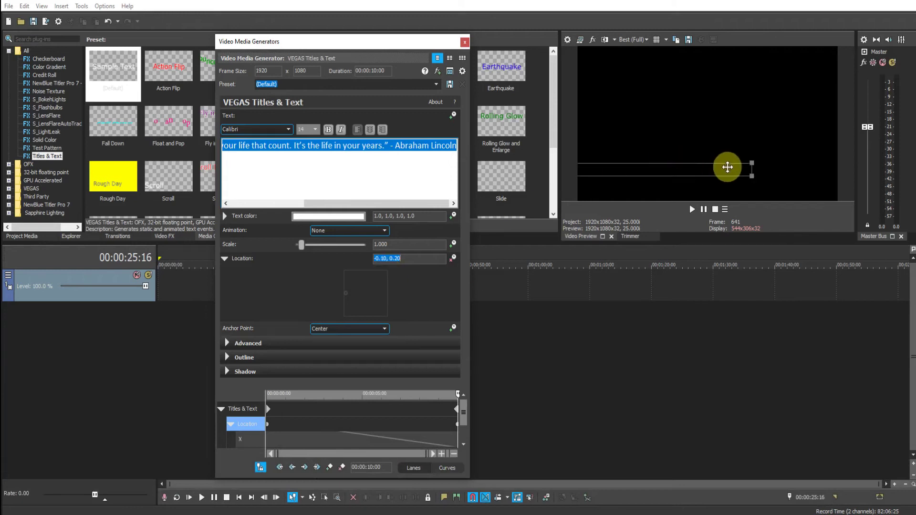
- Try horizontal locations of -0.20, -0.60 and -0.70 to push the quote toward the left edge of the frame
{"action": "left_click", "coordinate": [384, 258]}
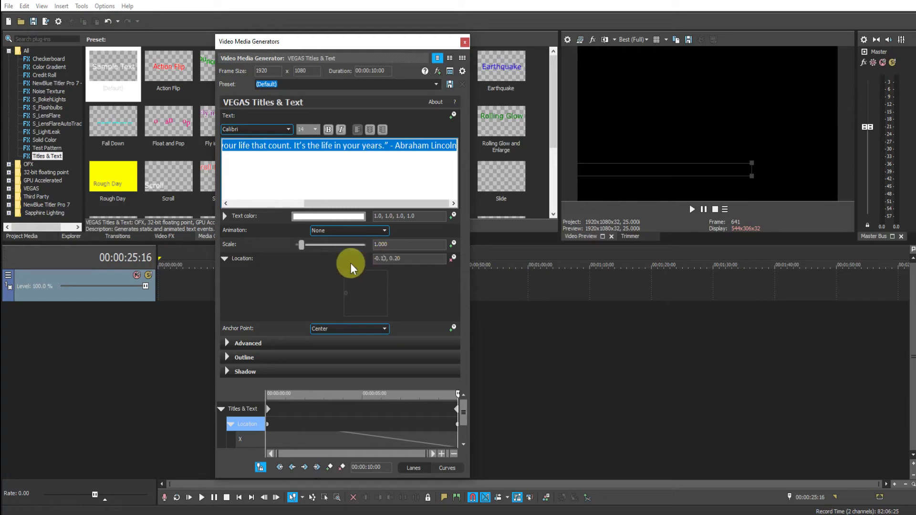
{"action": "key", "text": "BackSpace"}
{"action": "type", "text": "2"}
{"action": "key", "text": "Return"}
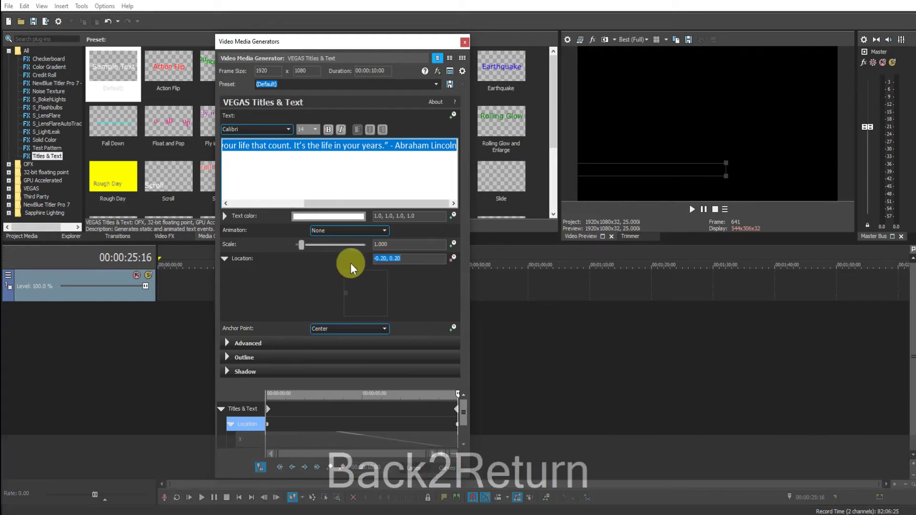
{"action": "left_click", "coordinate": [384, 258]}
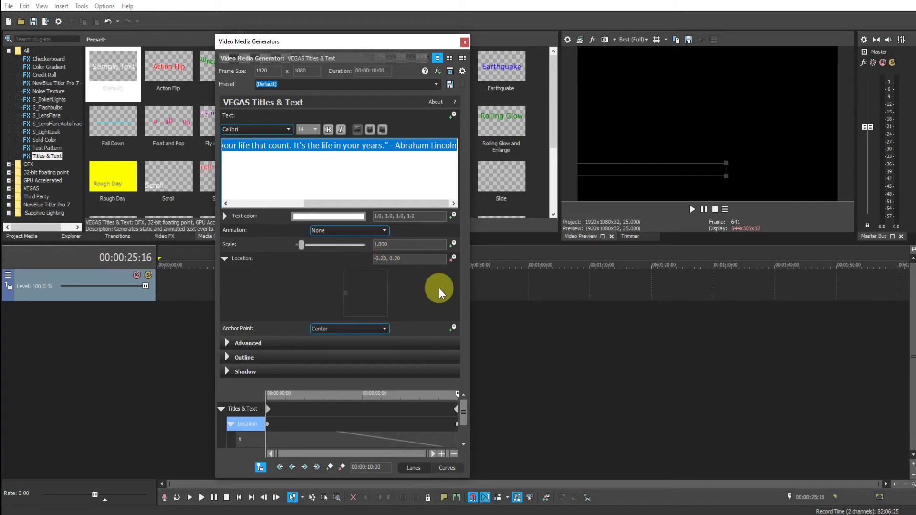
{"action": "key", "text": "BackSpace"}
{"action": "type", "text": "6"}
{"action": "key", "text": "Return"}
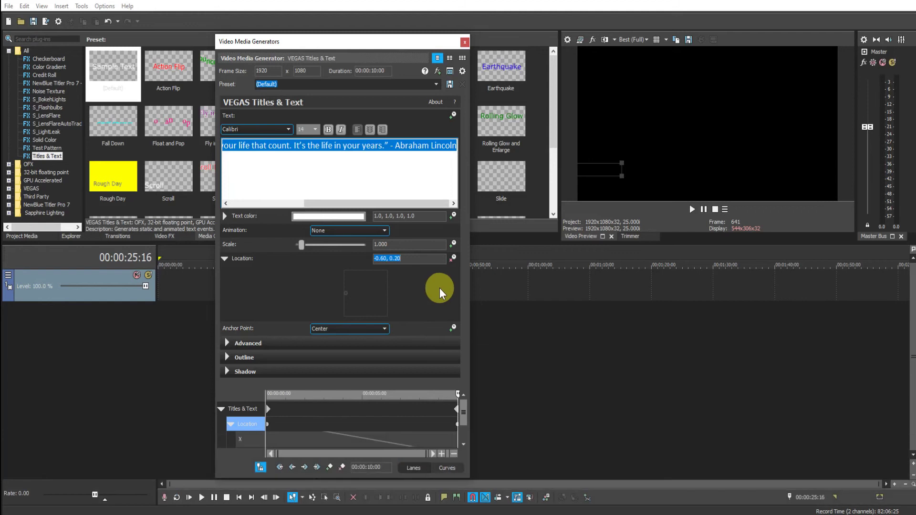
{"action": "left_click", "coordinate": [384, 258]}
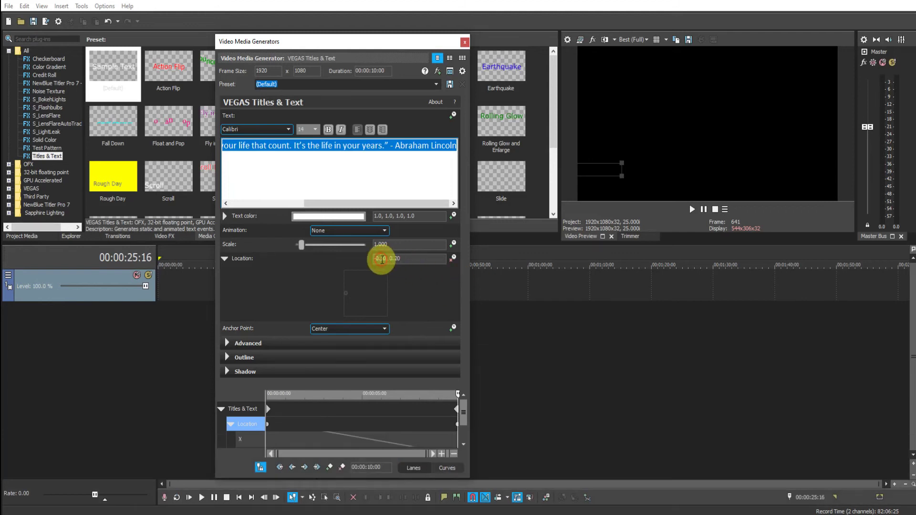
{"action": "key", "text": "BackSpace"}
{"action": "type", "text": "7"}
{"action": "key", "text": "Return"}
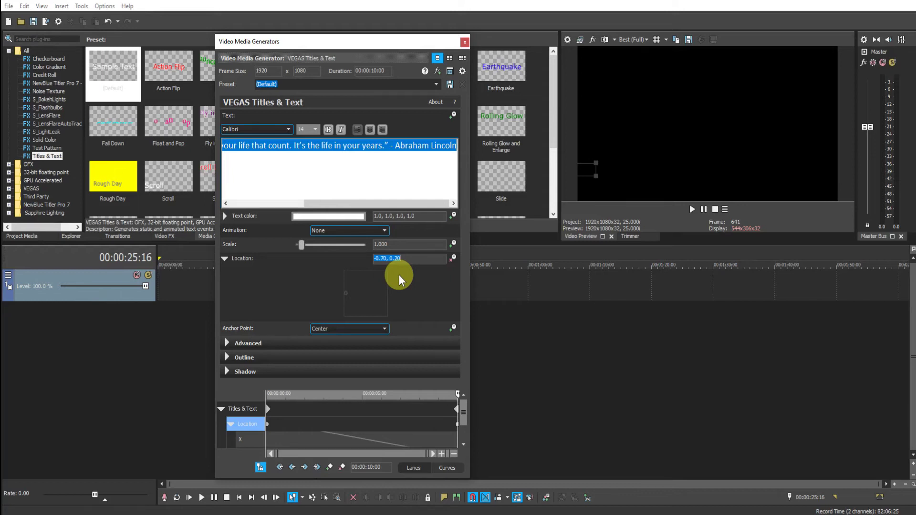
- Set the end keyframe's horizontal location to -0.80 so the quote finishes outside the left edge of the frame
{"action": "left_click", "coordinate": [386, 261]}
{"action": "key", "text": "BackSpace"}
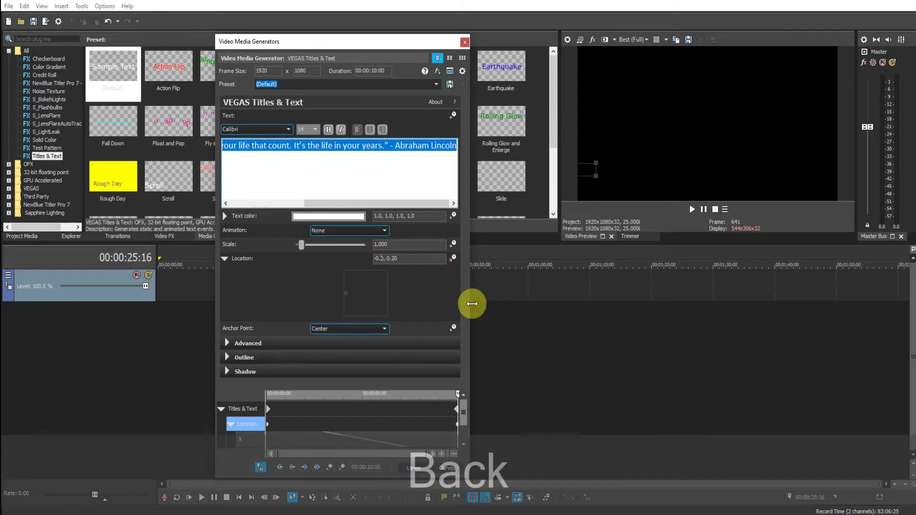
{"action": "type", "text": "8"}
{"action": "key", "text": "Return"}
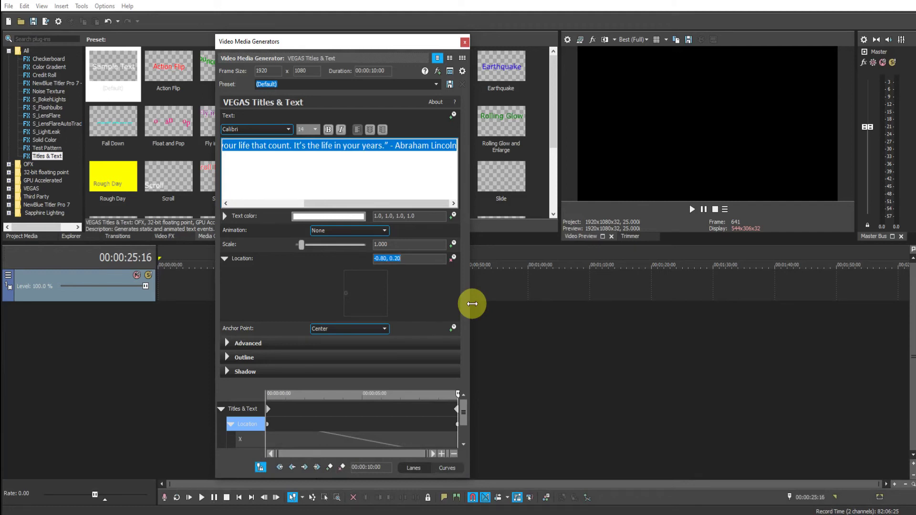
- Move the generator window off the video preview and play the title twice from its start to check the scroll
{"action": "left_click_drag", "start_coordinate": [394, 44], "coordinate": [672, 41]}
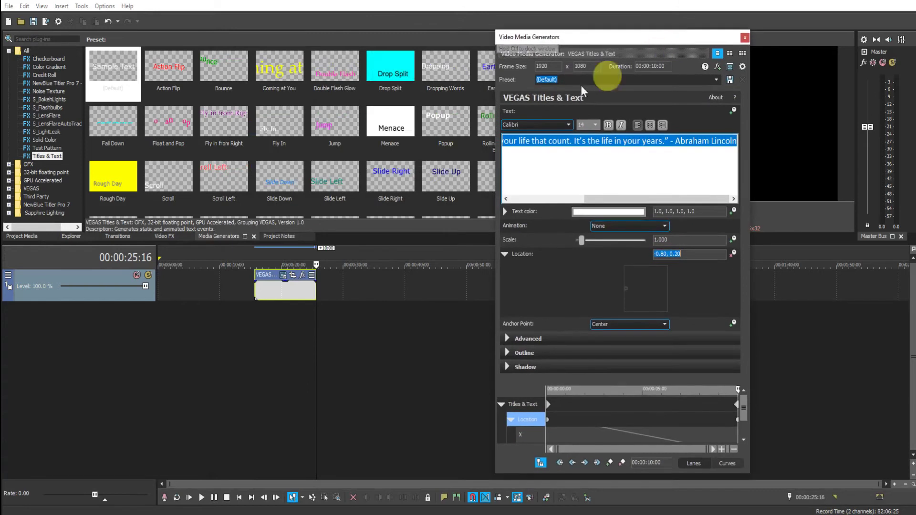
{"action": "left_click", "coordinate": [255, 254]}
{"action": "left_click_drag", "start_coordinate": [622, 38], "coordinate": [459, 39]}
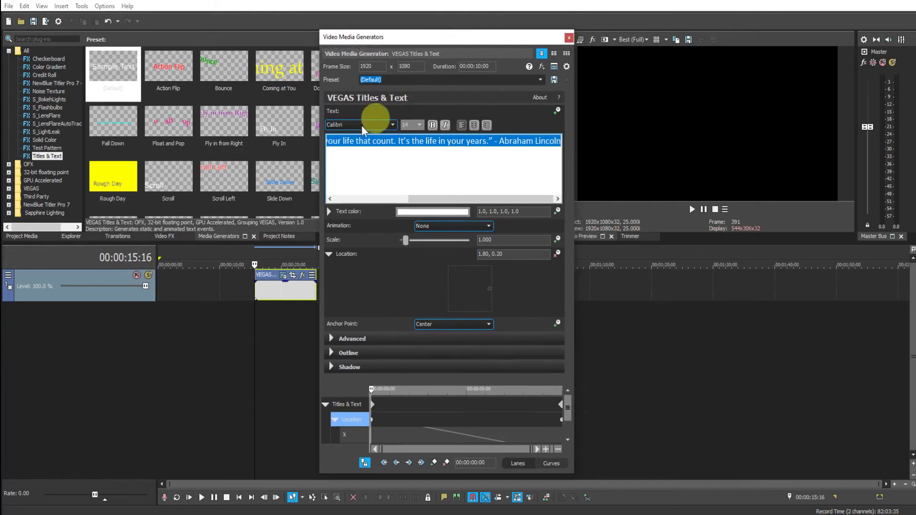
{"action": "left_click", "coordinate": [251, 253]}
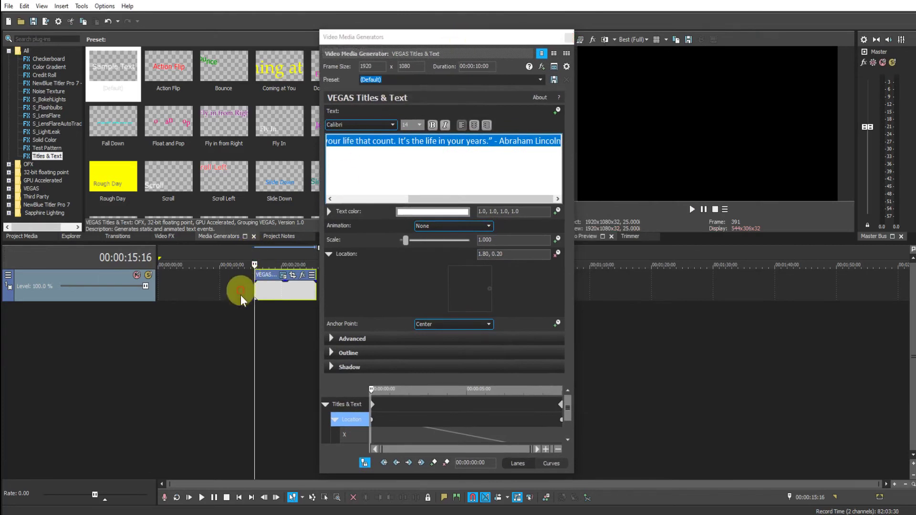
{"action": "left_click", "coordinate": [202, 498]}
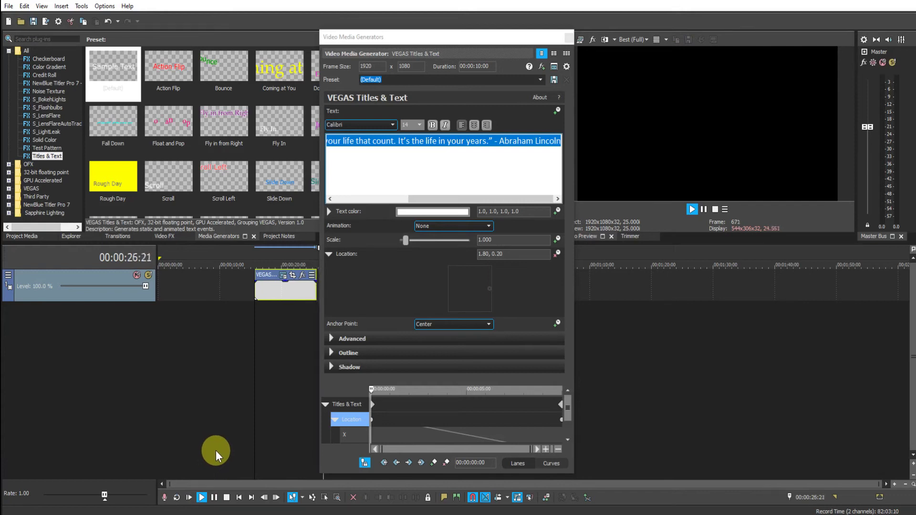
{"action": "left_click", "coordinate": [228, 498]}
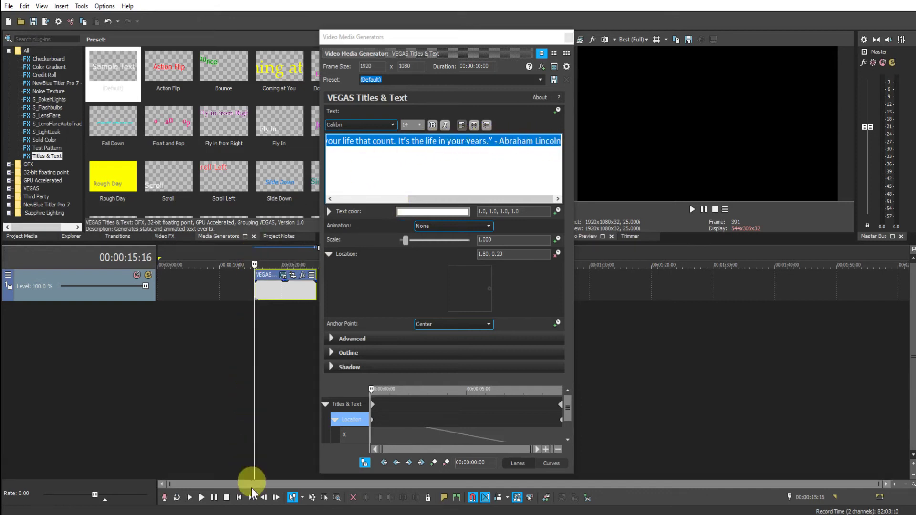
{"action": "left_click", "coordinate": [202, 498]}
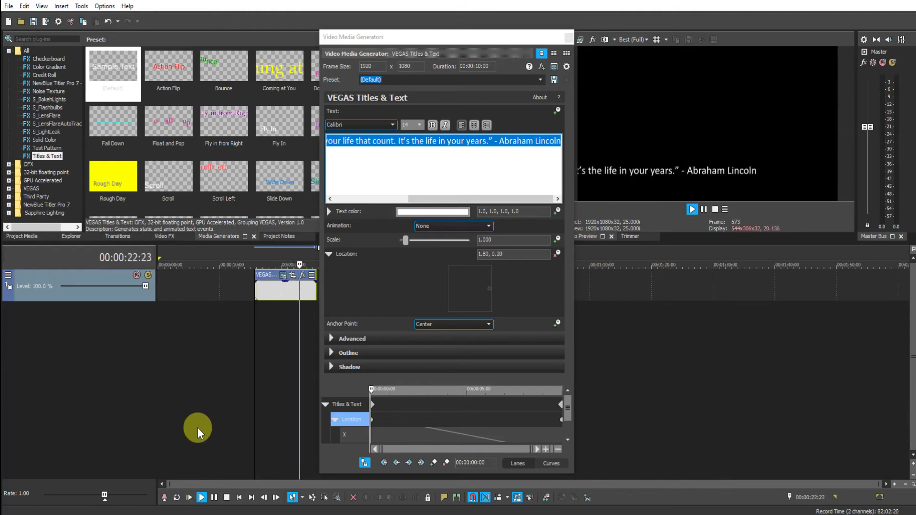
{"action": "left_click", "coordinate": [228, 497]}
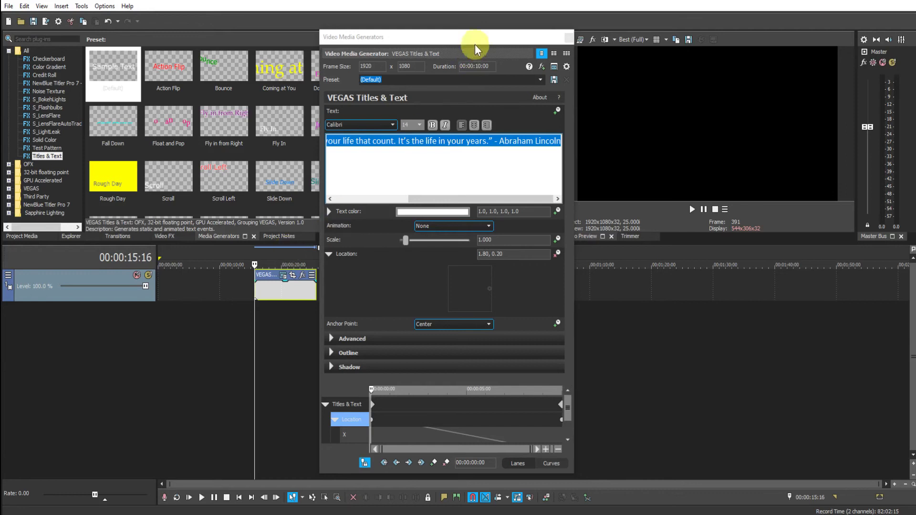
- Uncover the title event on the timeline and extend its end to lengthen it to about 19 seconds
{"action": "left_click_drag", "start_coordinate": [474, 38], "coordinate": [751, 34]}
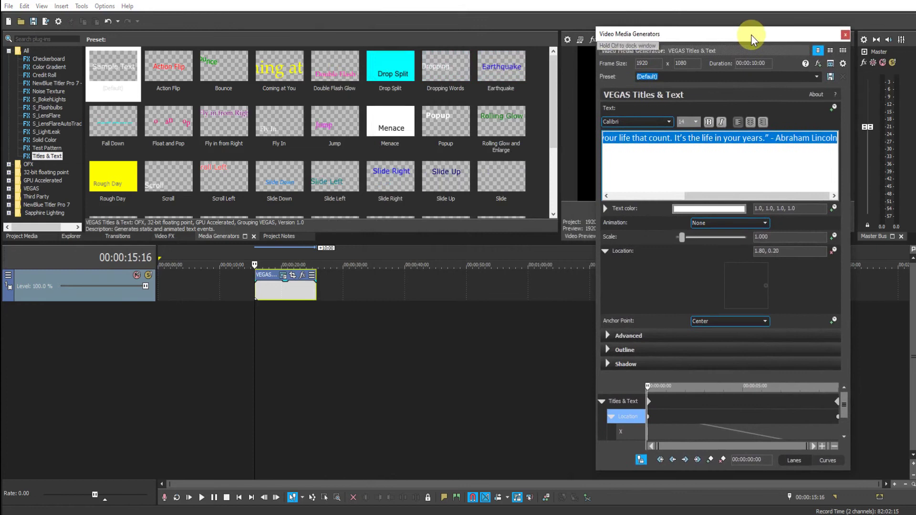
{"action": "left_click", "coordinate": [316, 292]}
{"action": "left_click_drag", "start_coordinate": [317, 293], "coordinate": [373, 295]}
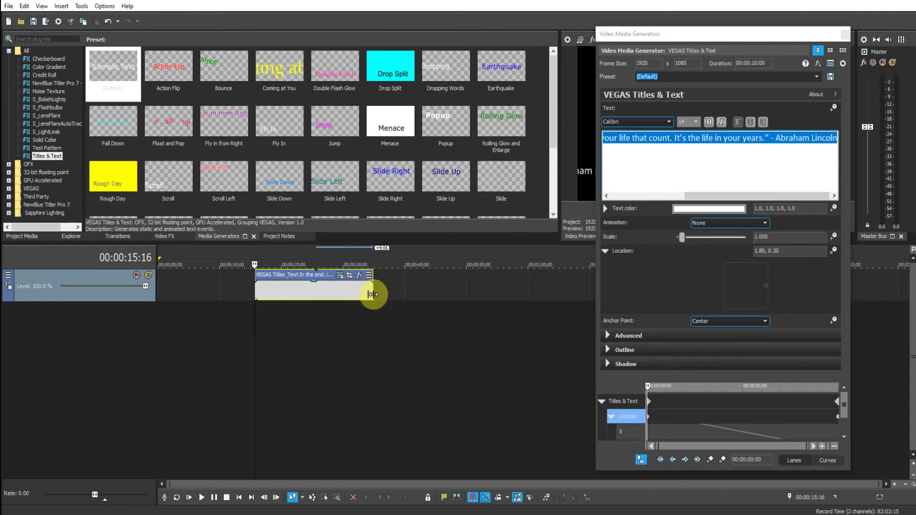
{"action": "left_click_drag", "start_coordinate": [372, 294], "coordinate": [374, 295]}
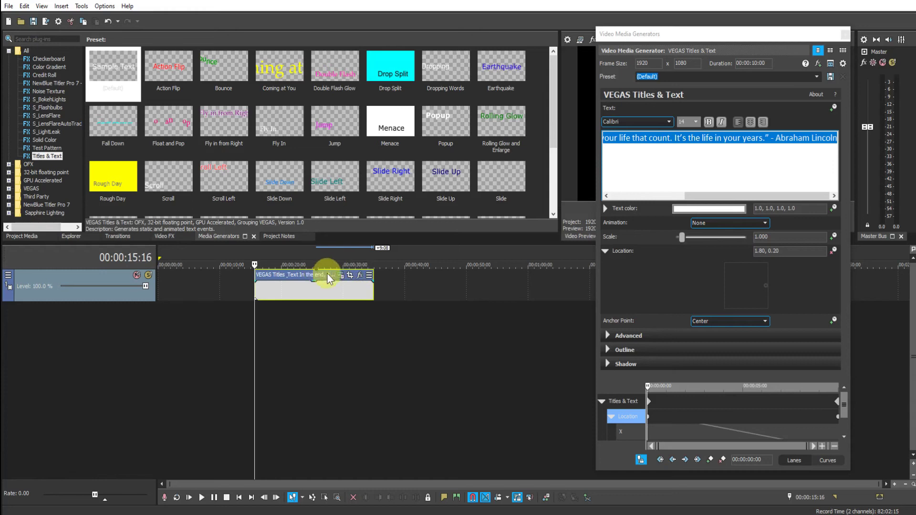
- Match the generated media's duration to the extended event and move the final keyframe to its new end at 00:00:19:08
{"action": "left_click", "coordinate": [831, 64]}
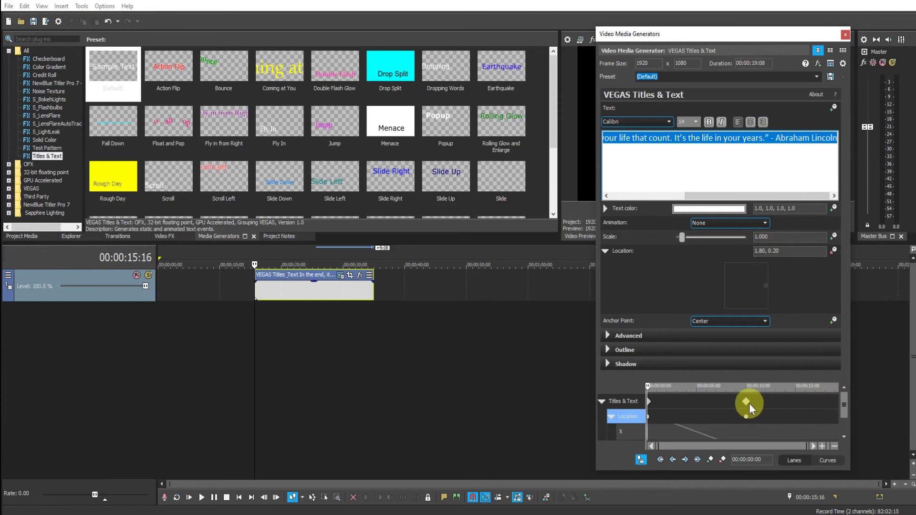
{"action": "mouse_move", "coordinate": [747, 402]}
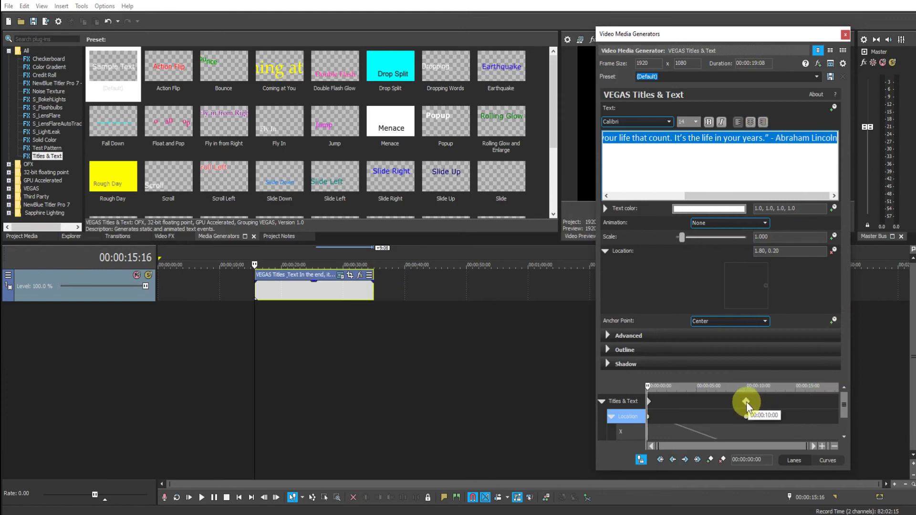
{"action": "left_click_drag", "start_coordinate": [746, 402], "coordinate": [851, 403]}
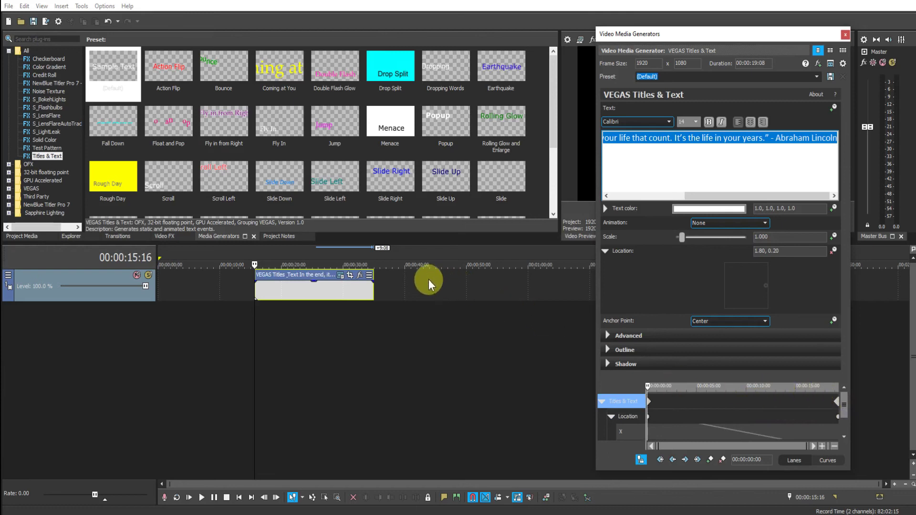
- Uncover the video preview and play the lengthened title from its start to check the slower scroll
{"action": "left_click_drag", "start_coordinate": [753, 35], "coordinate": [474, 30]}
{"action": "left_click", "coordinate": [253, 251]}
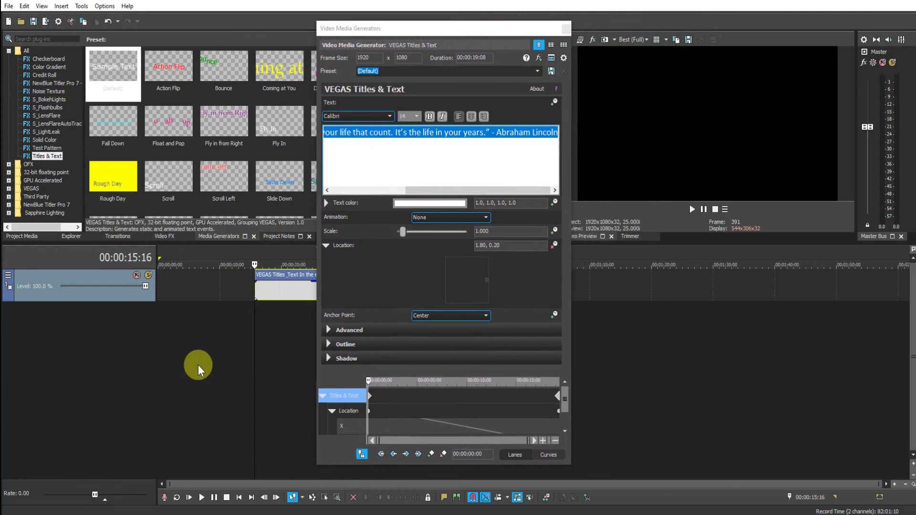
{"action": "key", "text": "space"}
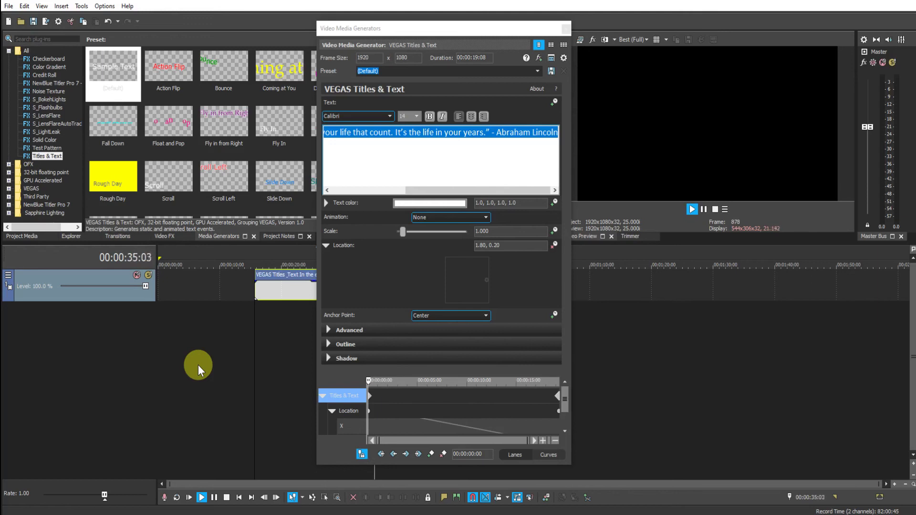
{"action": "key", "text": "space"}
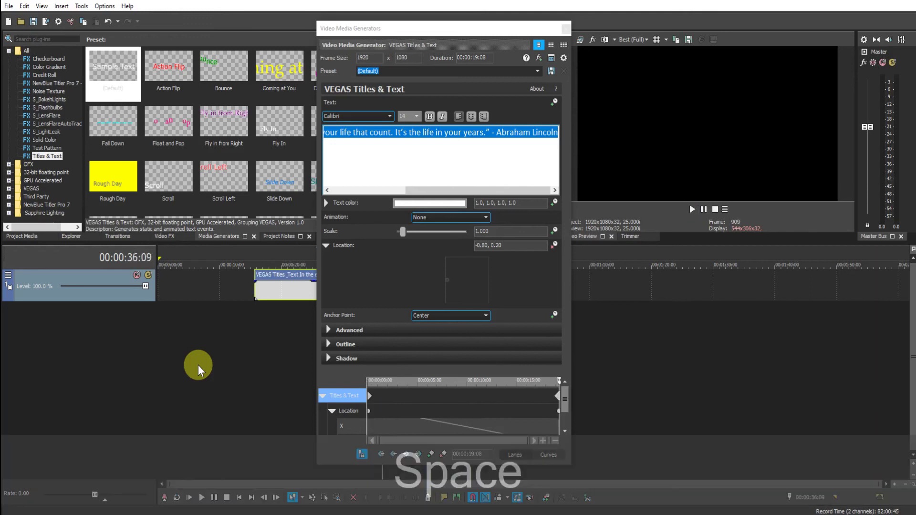